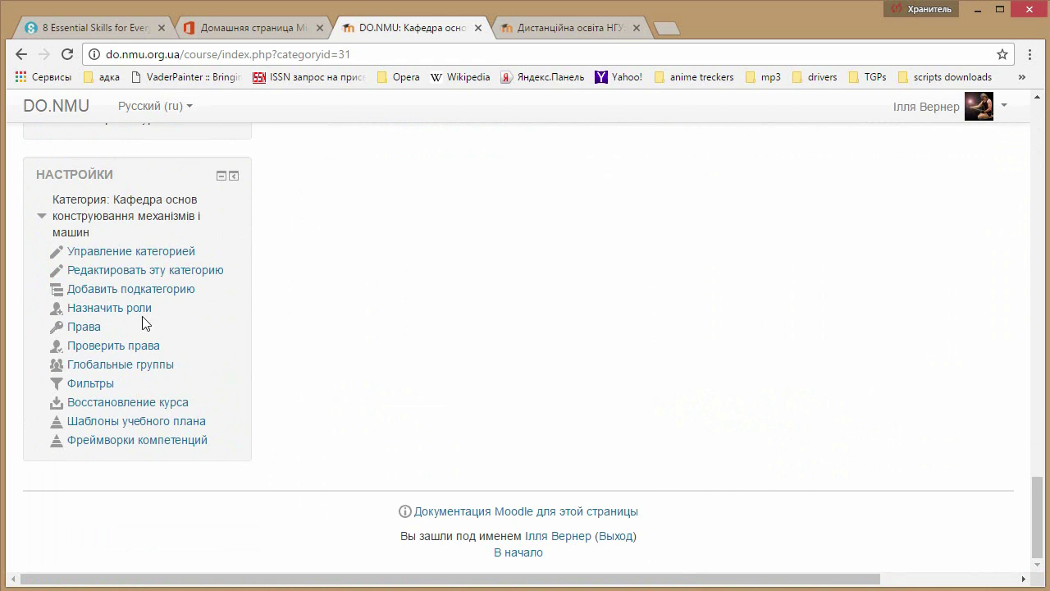
# - Open role assignment for the category Кафедра основ конструювання механізмів і машин and choose the Создатель курса role
pyautogui.click(123, 313)
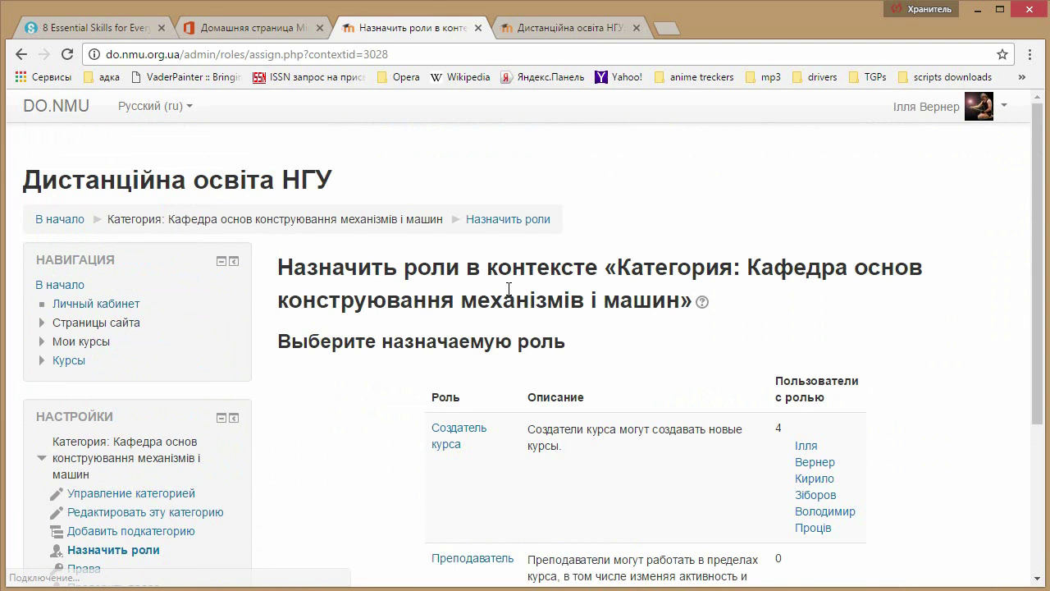
pyautogui.scroll(-2, 509, 292)
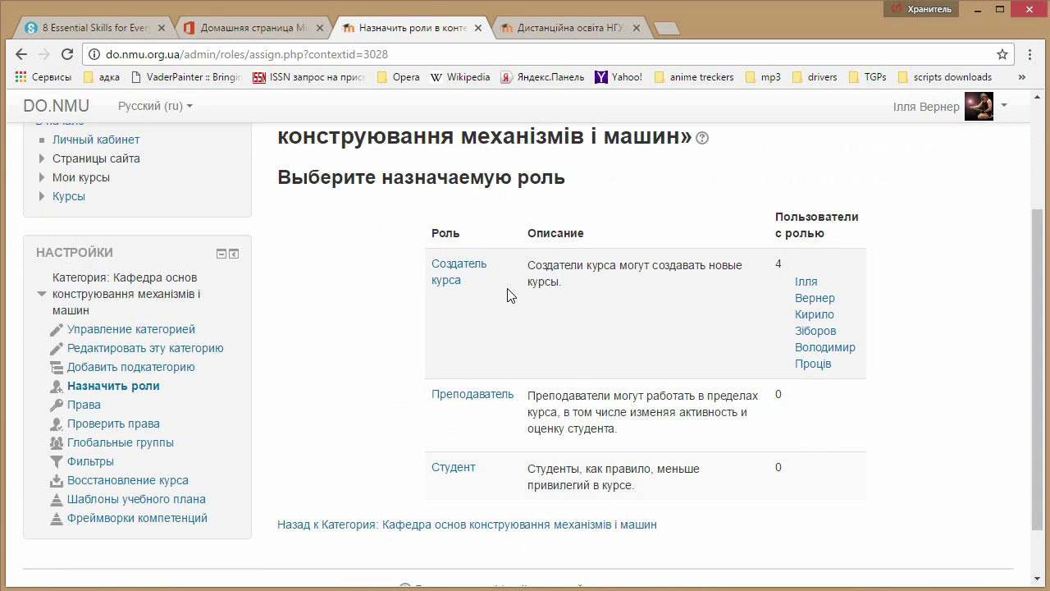
pyautogui.click(452, 279)
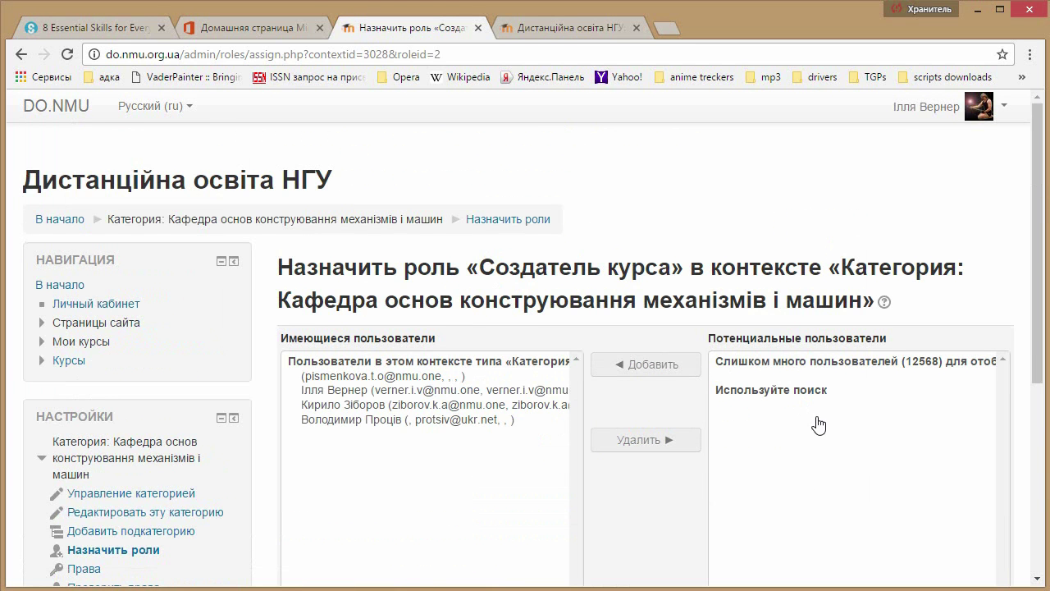
# - Find the teacher by surname among the potential users and add their nmu.one account to the Создатель курса role
pyautogui.scroll(-3, 818, 424)
pyautogui.scroll(1, 818, 424)
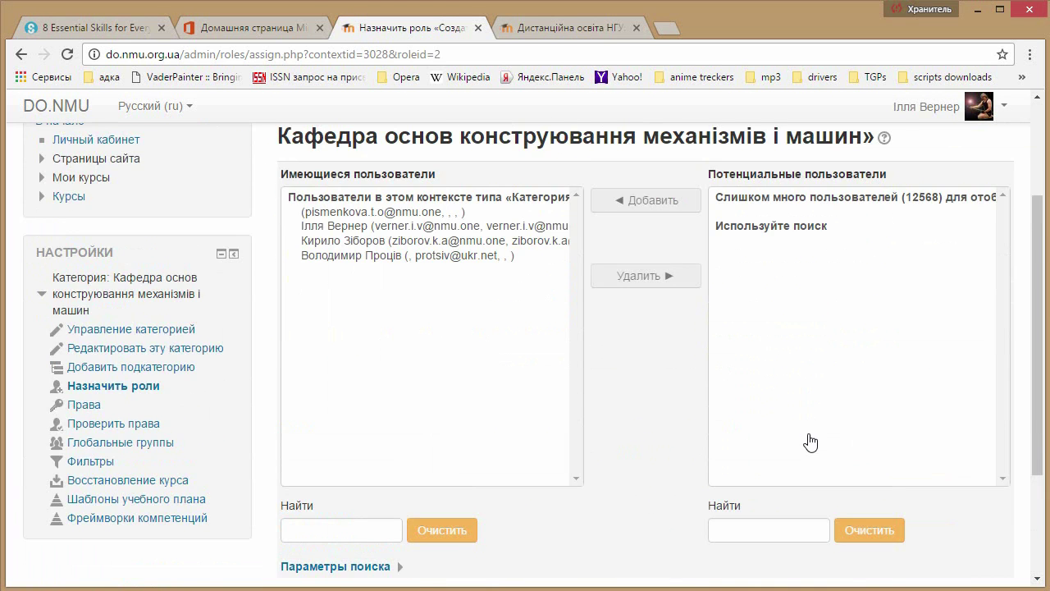
pyautogui.click(766, 530)
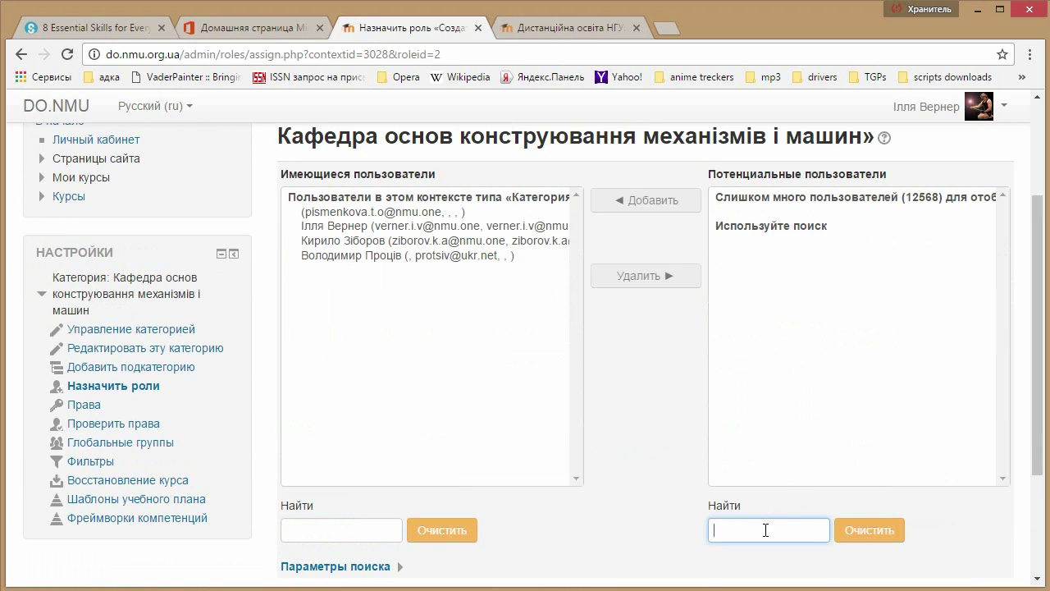
pyautogui.write('balashov')
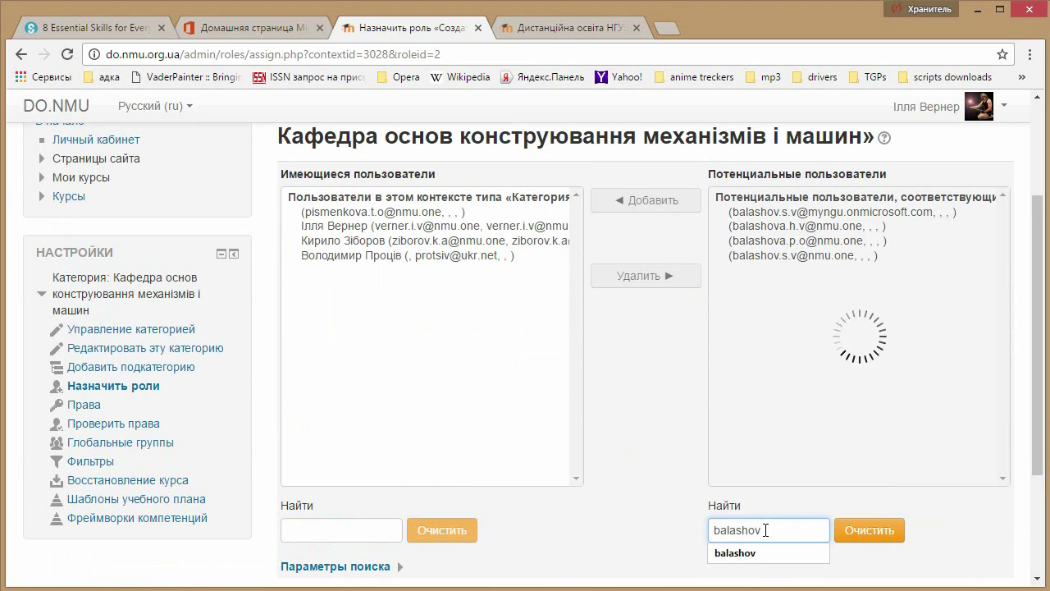
pyautogui.click(805, 261)
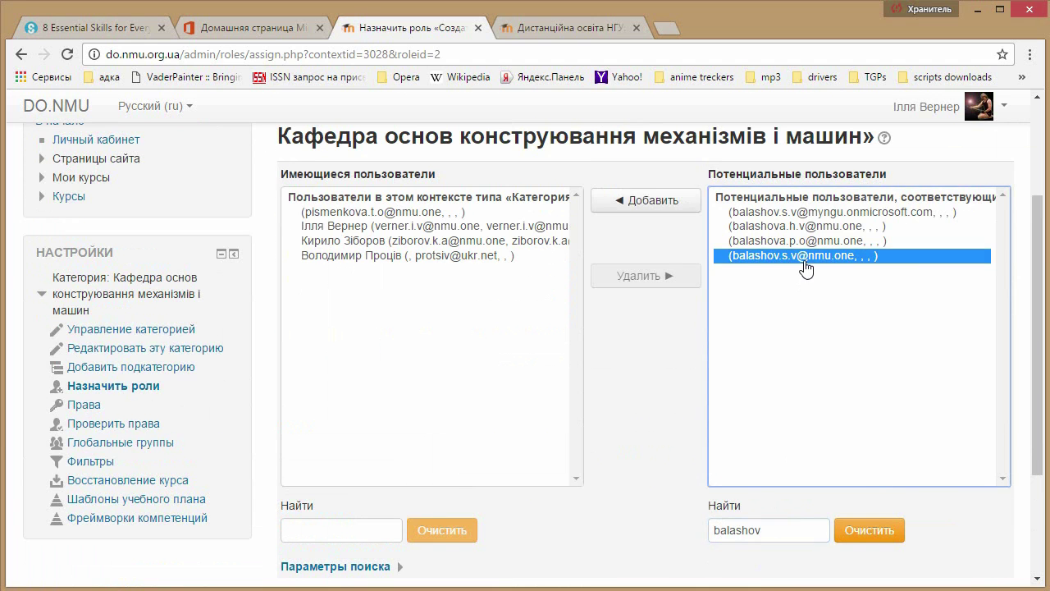
pyautogui.click(657, 205)
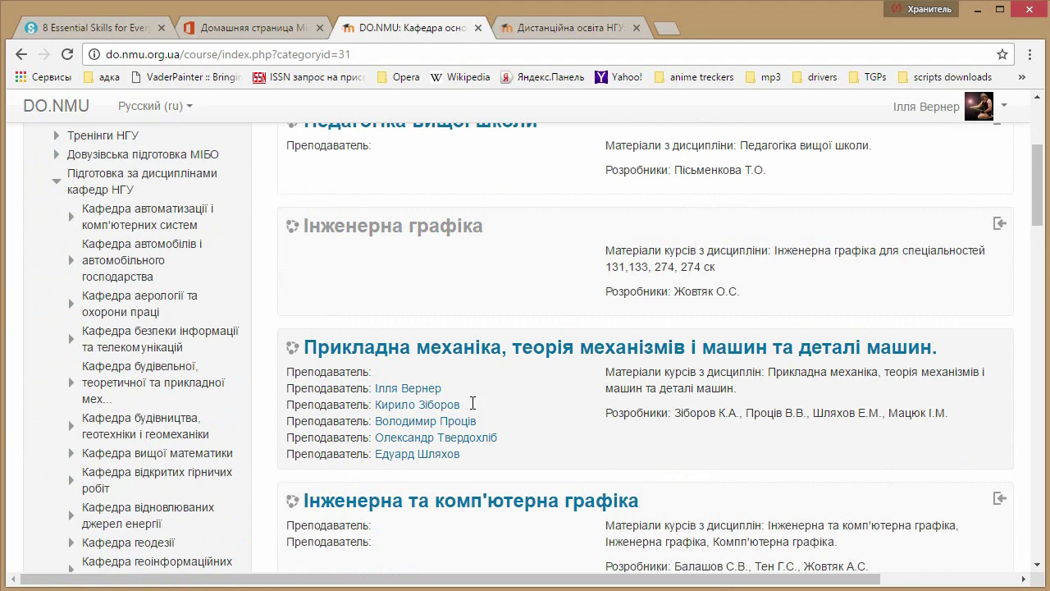
# - Examine the teachers and developers listed for the courses in the department category, including teacher entries without a name
pyautogui.moveTo(473, 404); pyautogui.dragTo(303, 419)
pyautogui.moveTo(471, 405); pyautogui.dragTo(287, 411)
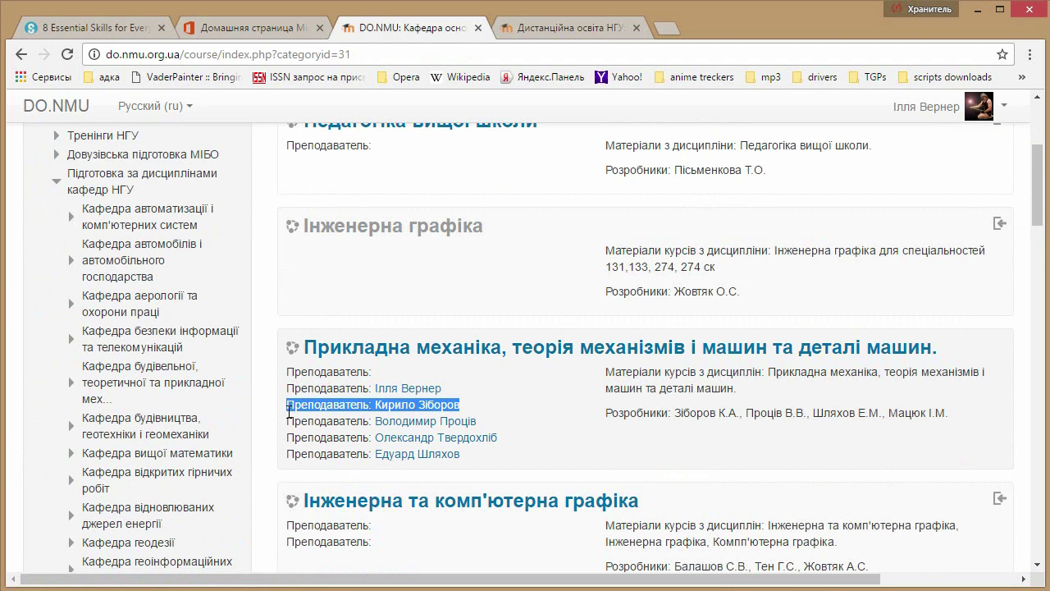
pyautogui.moveTo(375, 371); pyautogui.dragTo(294, 374)
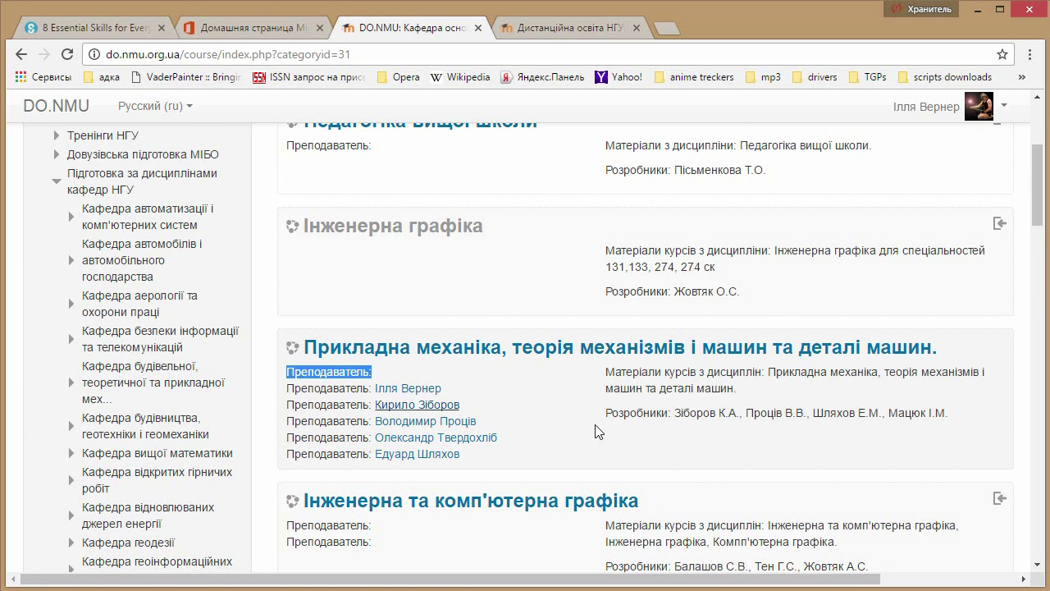
pyautogui.scroll(-1, 579, 419)
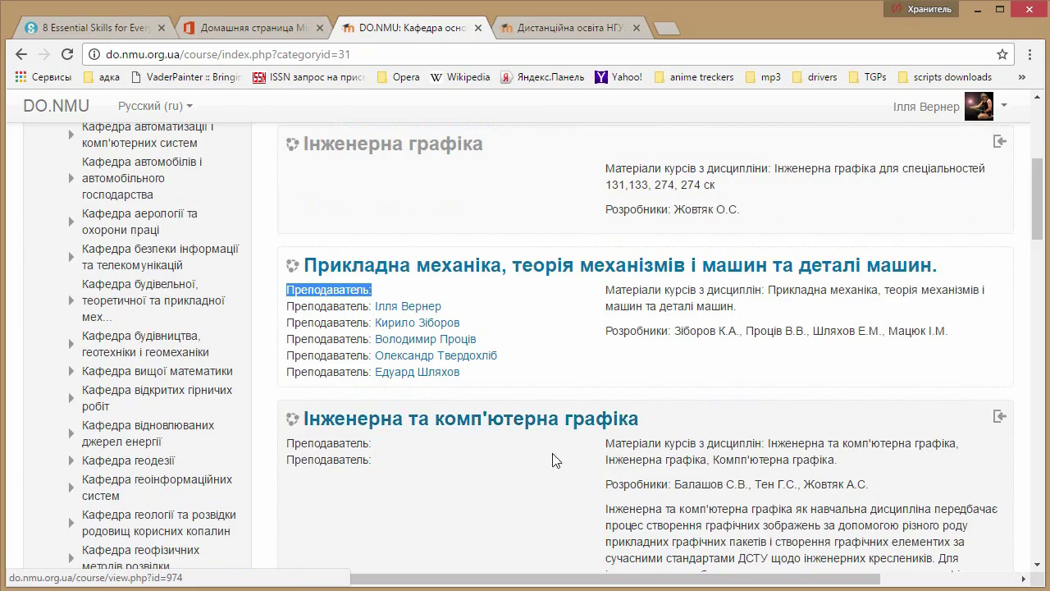
pyautogui.scroll(-2, 549, 459)
pyautogui.scroll(-4, 542, 466)
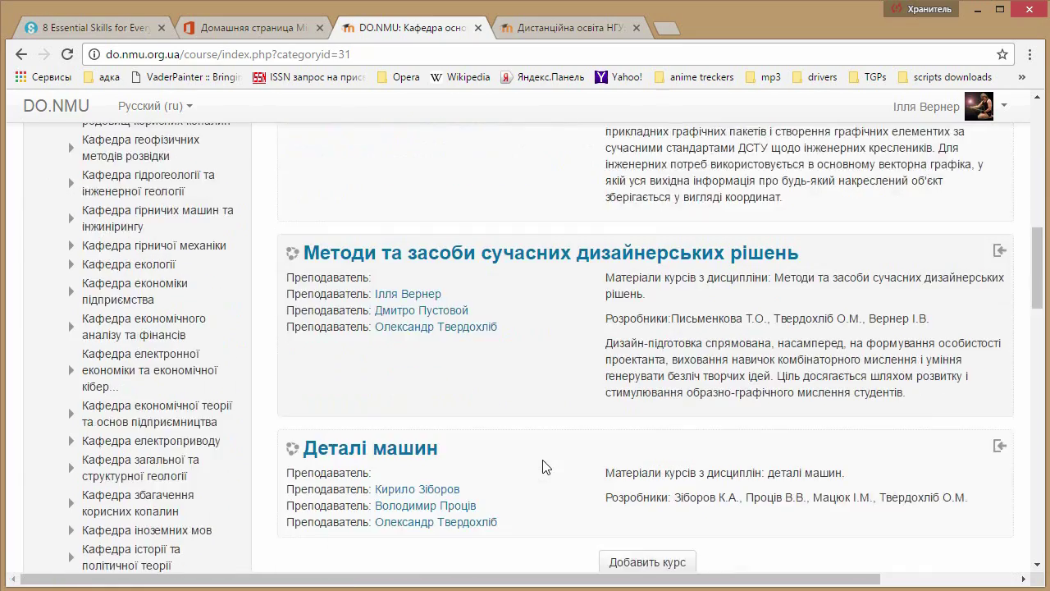
pyautogui.scroll(10, 543, 466)
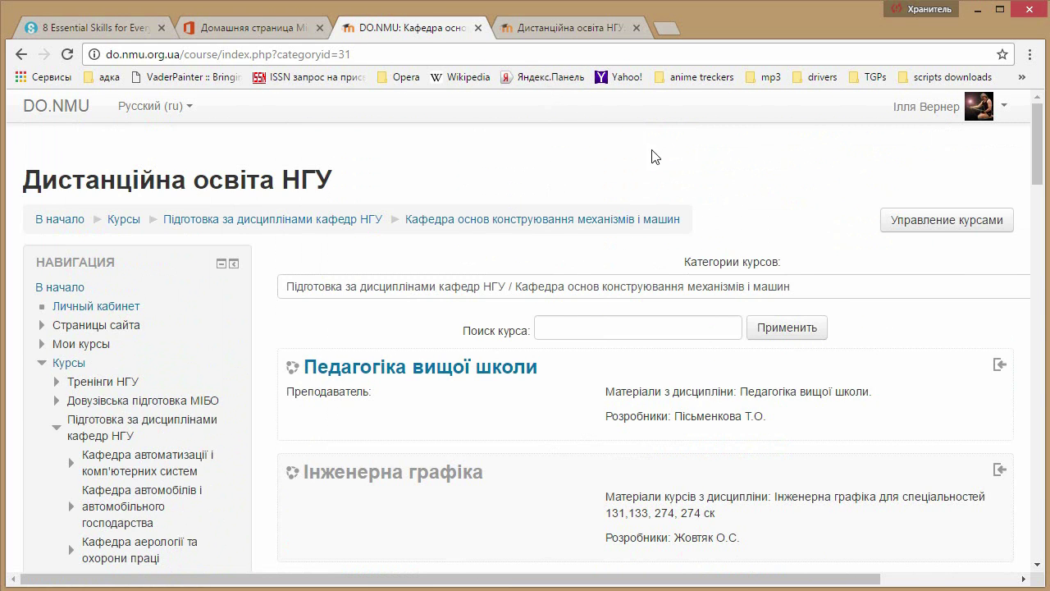
# - Switch to Office 365, open OneDrive, and close the spare Дистанційна освіта НГУ page
pyautogui.click(255, 27)
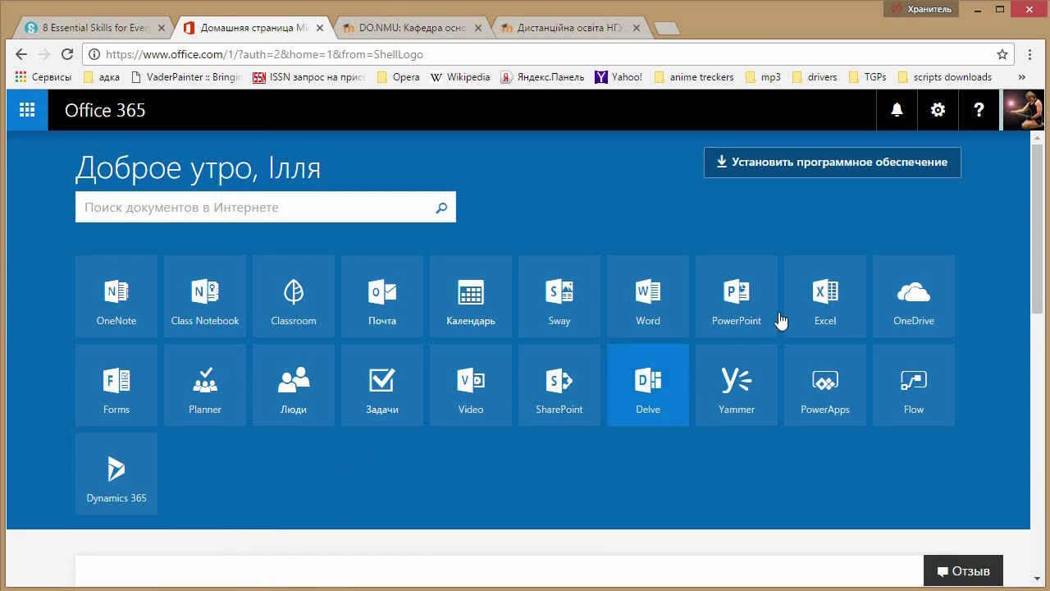
pyautogui.click(936, 293)
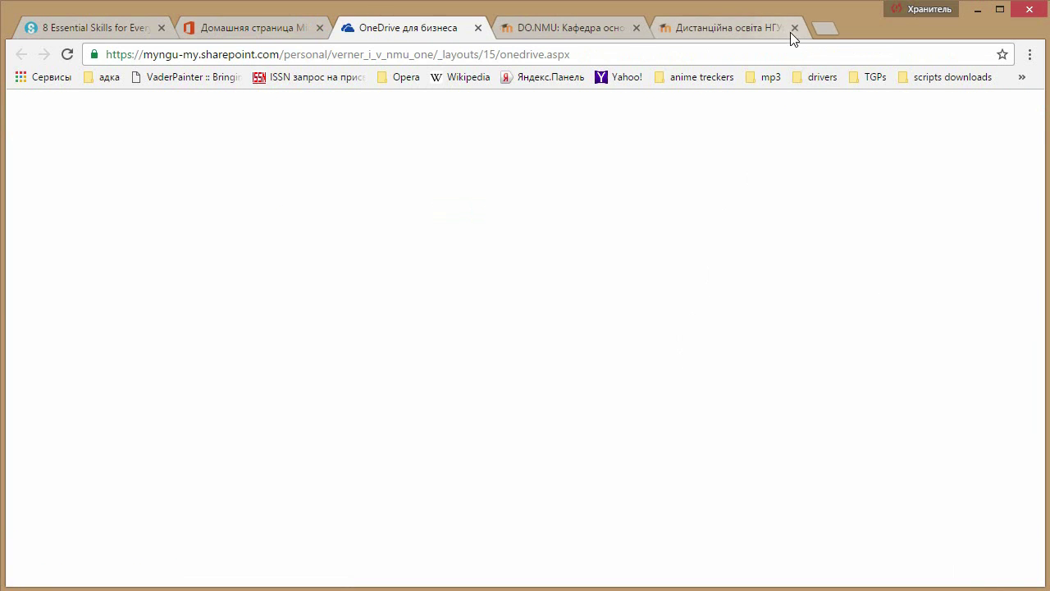
pyautogui.click(794, 27)
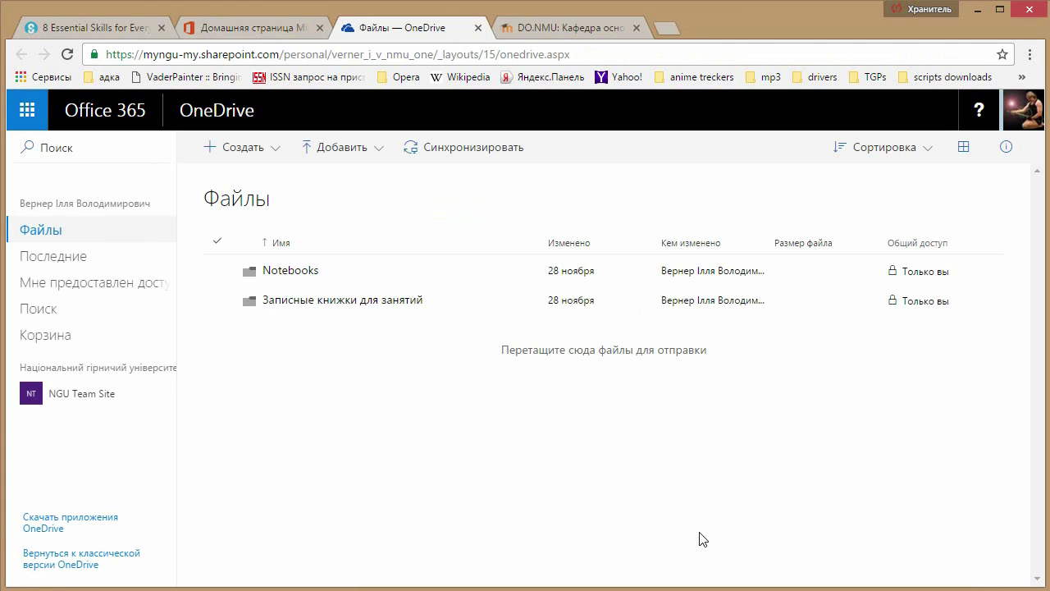
# - Create a OneDrive folder named Дисциплины
pyautogui.click(261, 150)
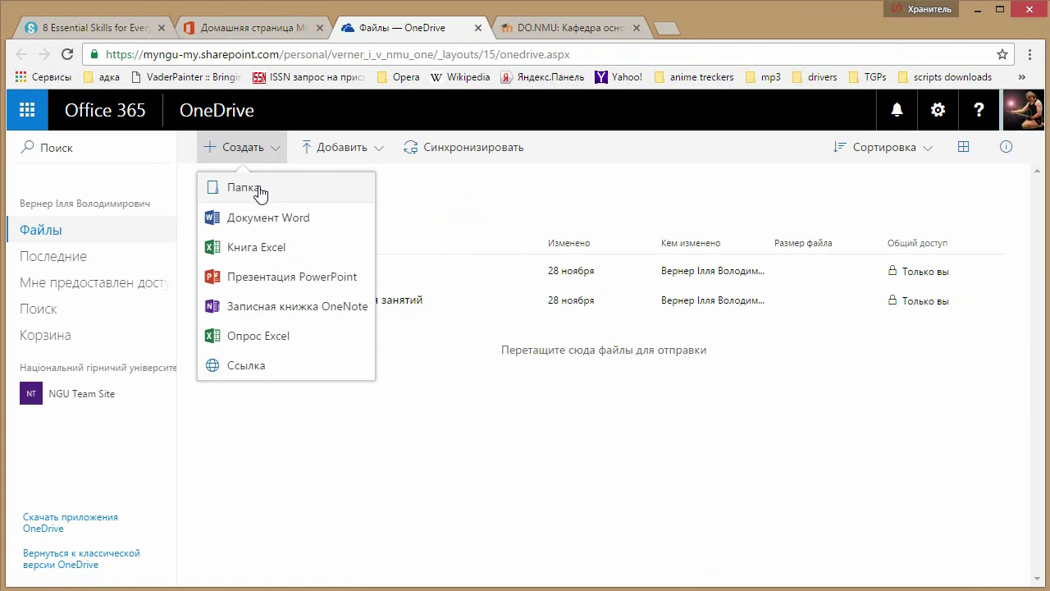
pyautogui.click(254, 190)
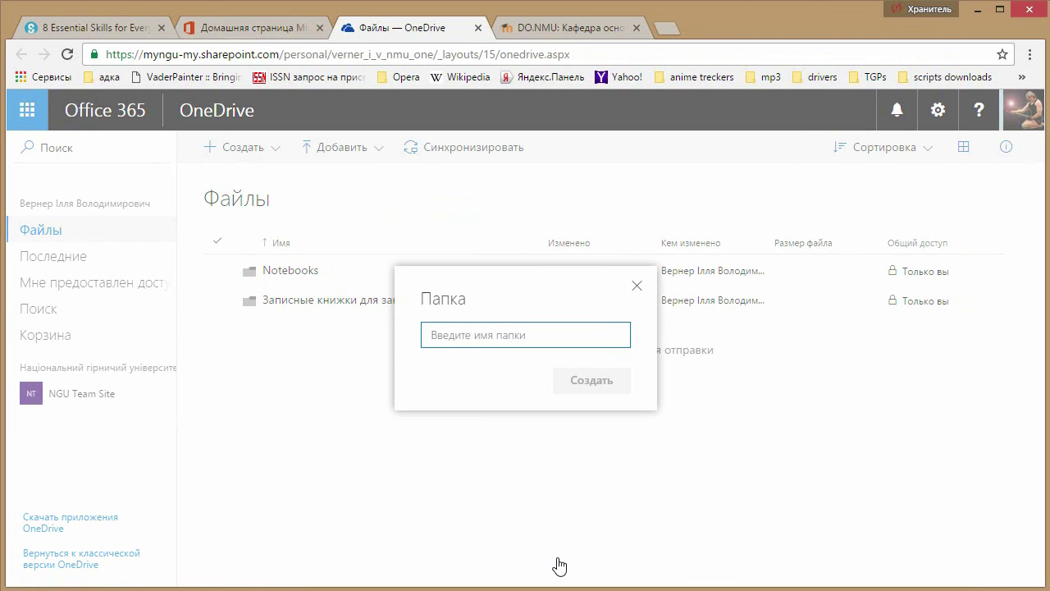
pyautogui.write('Дисципли')
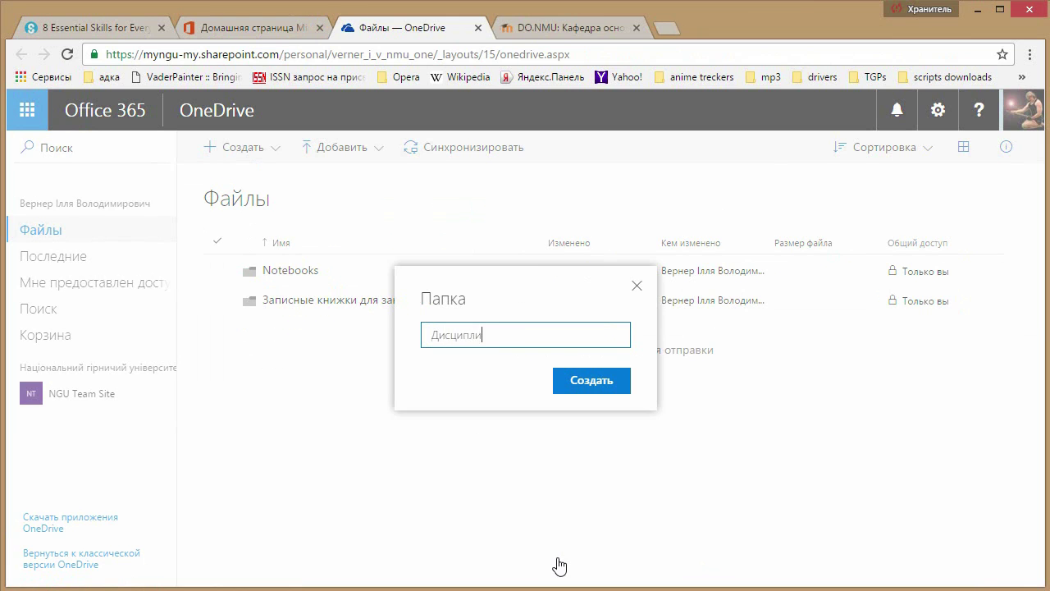
pyautogui.click(586, 384)
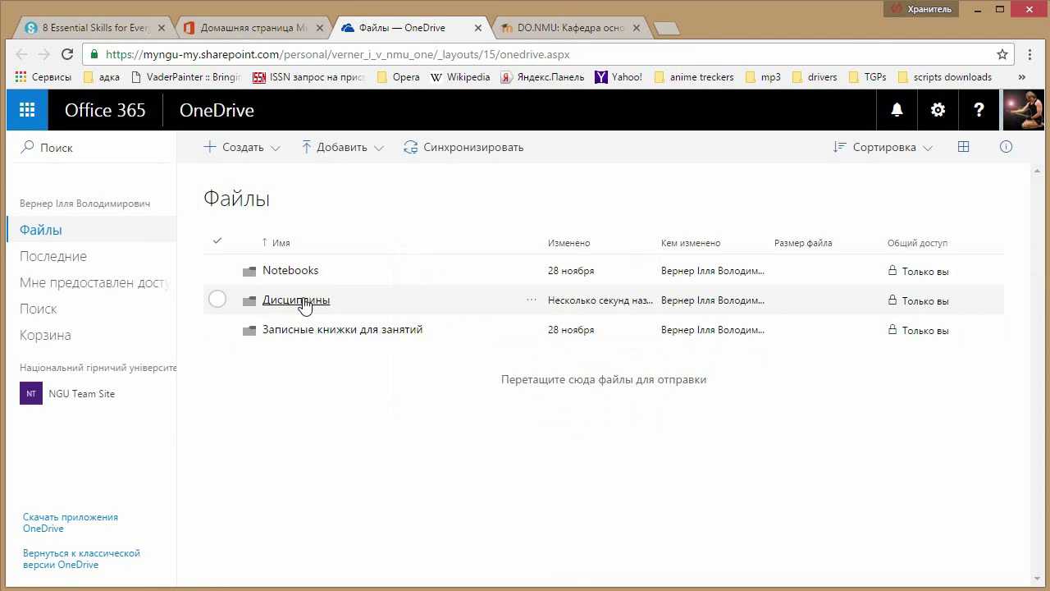
# - Inside the Дисциплины folder, create the subfolders Информационные системы и технологии and Инженерная графика
pyautogui.click(303, 302)
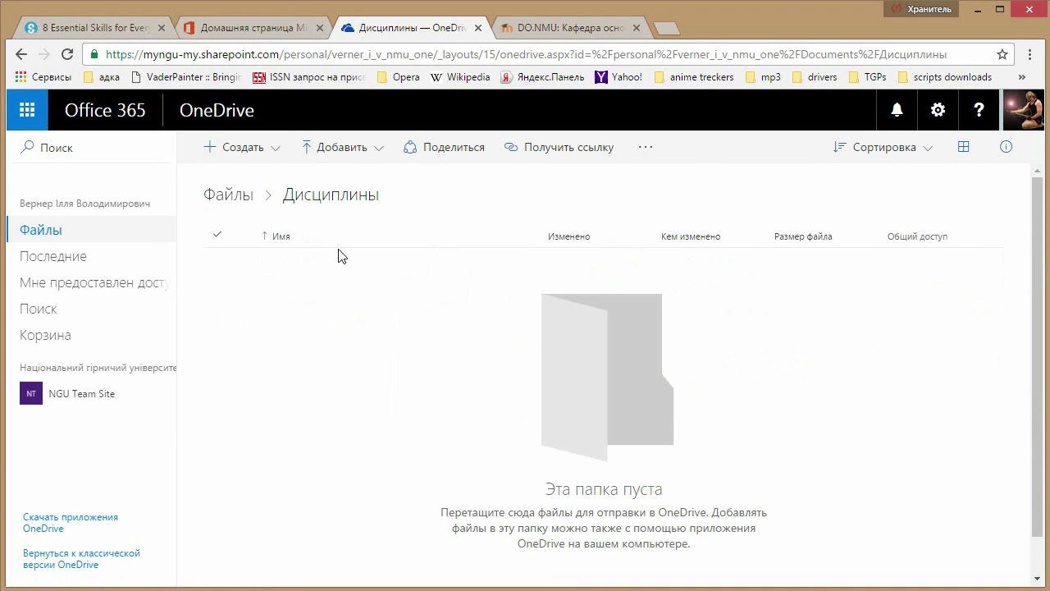
pyautogui.click(261, 156)
pyautogui.click(259, 190)
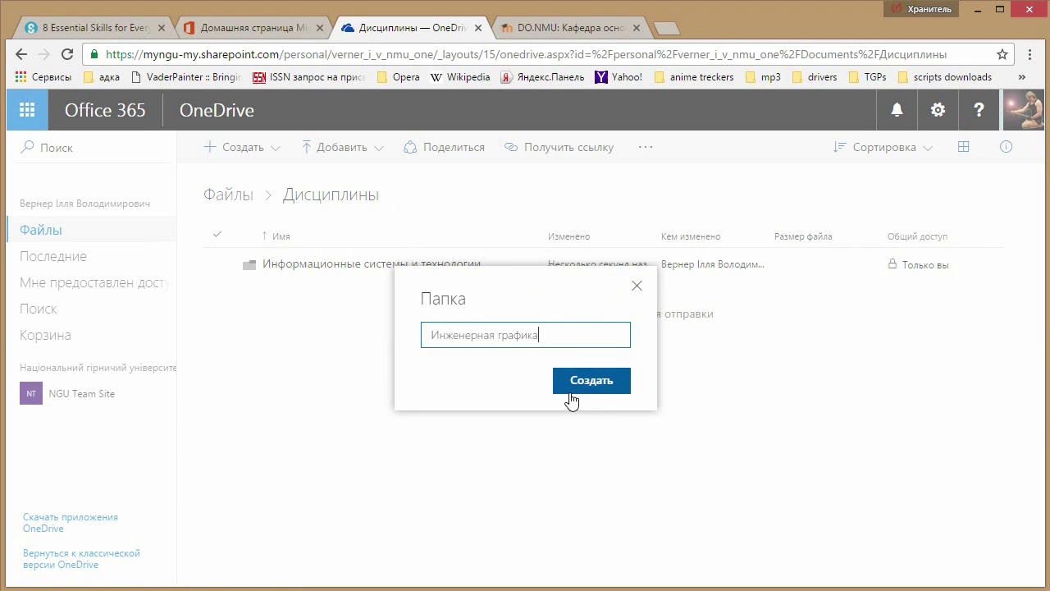
pyautogui.click(572, 390)
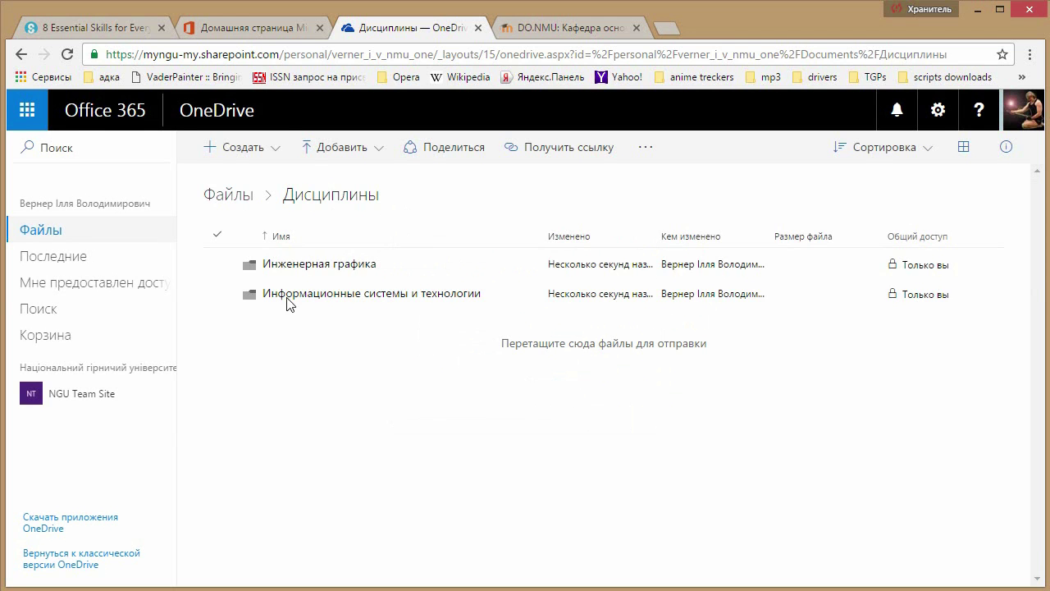
pyautogui.click(249, 156)
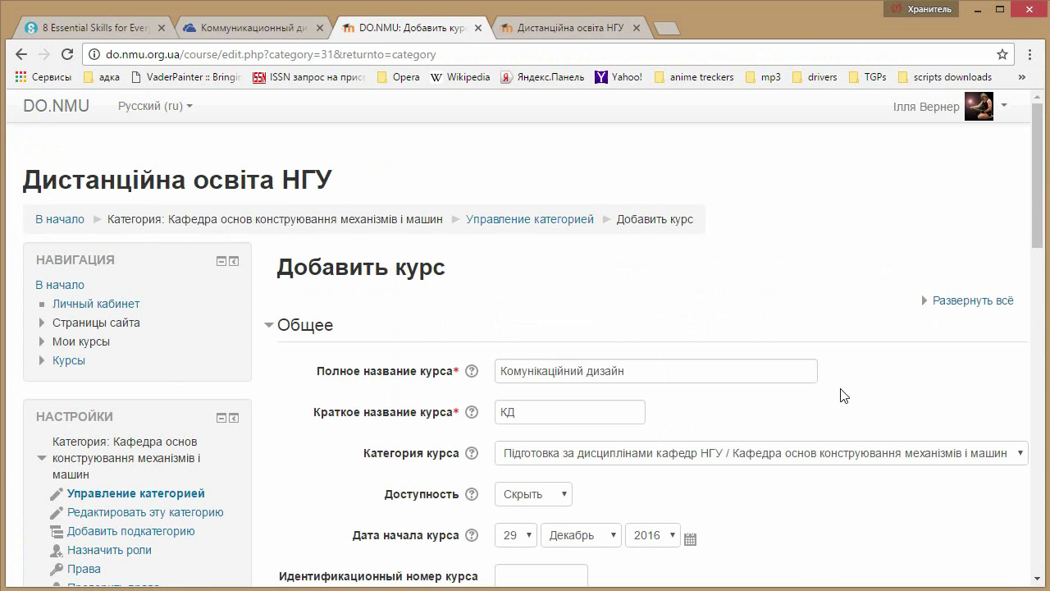
# - Fill in the new Moodle course's description with "Матеріали з дисципліни: Комунікаційний дизайн" and a Розробники line with the developers' names
pyautogui.scroll(-3, 844, 396)
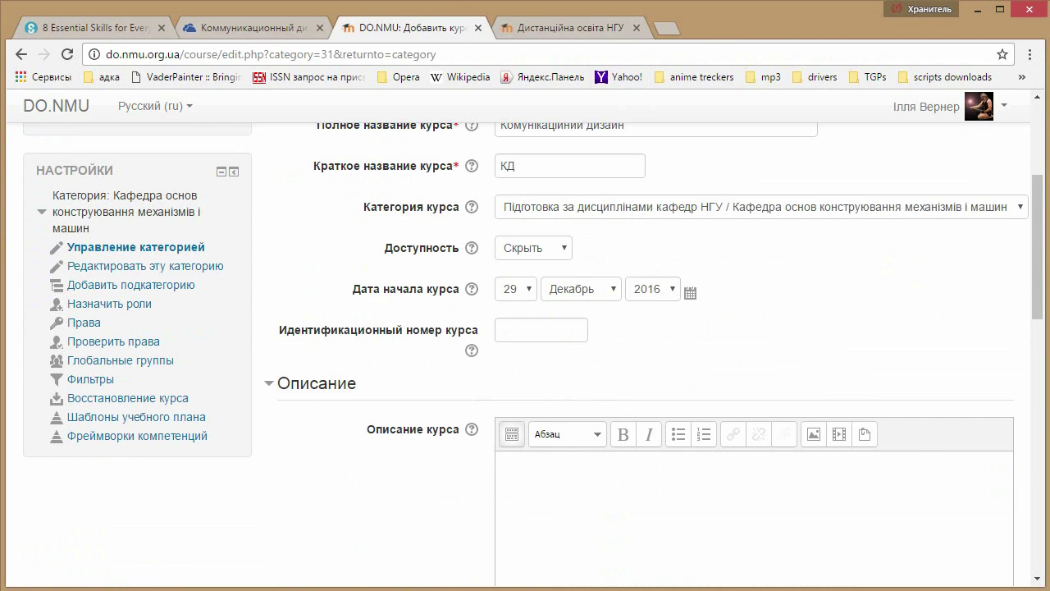
pyautogui.write('Матеріали з дисципліни: Комунікаційний дизайн Розробники: Пісьменкова Т.О., Твердохліб О.М., Вернер І.В.')
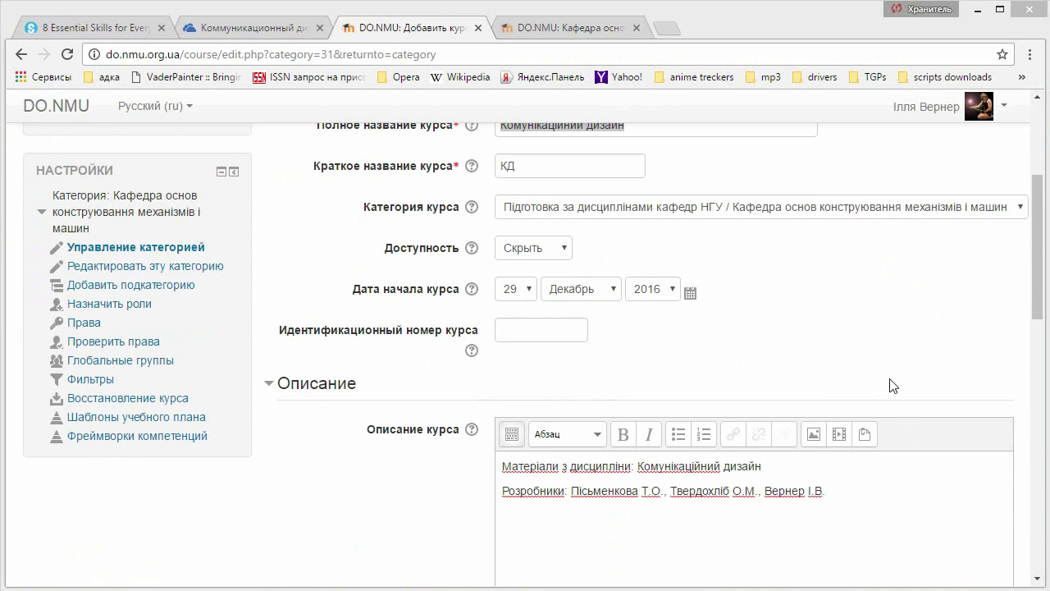
# - Expand the Формат курса settings and set the number of sections to 2
pyautogui.scroll(-4, 874, 485)
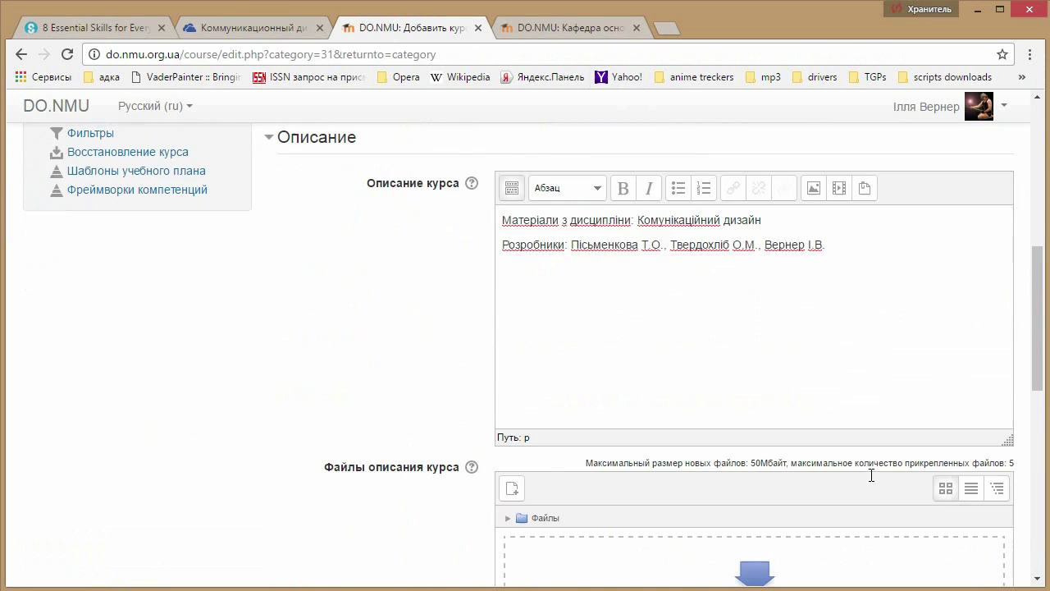
pyautogui.scroll(-2, 847, 450)
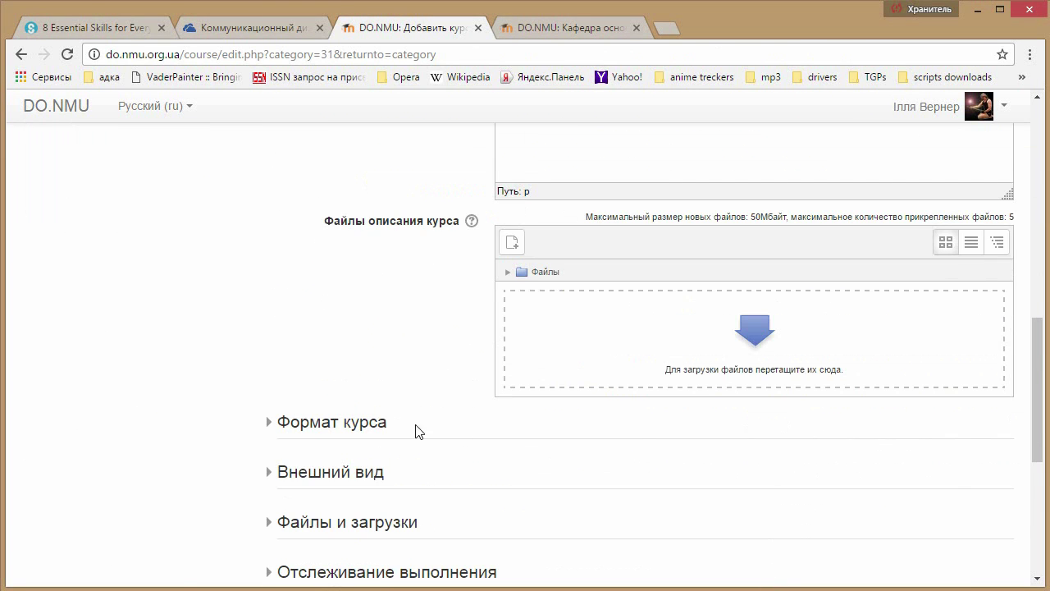
pyautogui.click(374, 423)
pyautogui.scroll(-1, 721, 466)
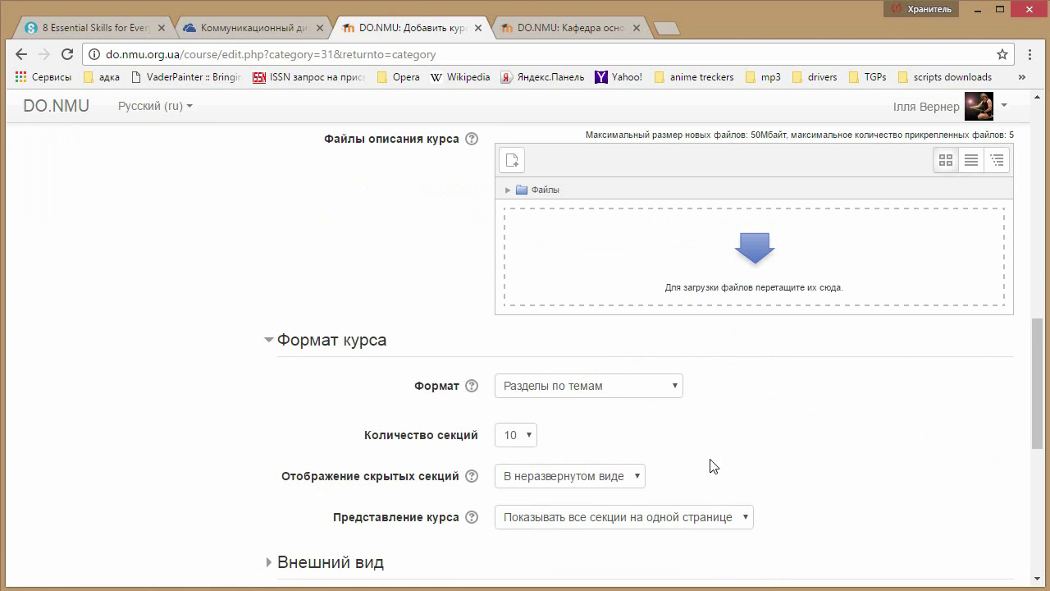
pyautogui.click(530, 437)
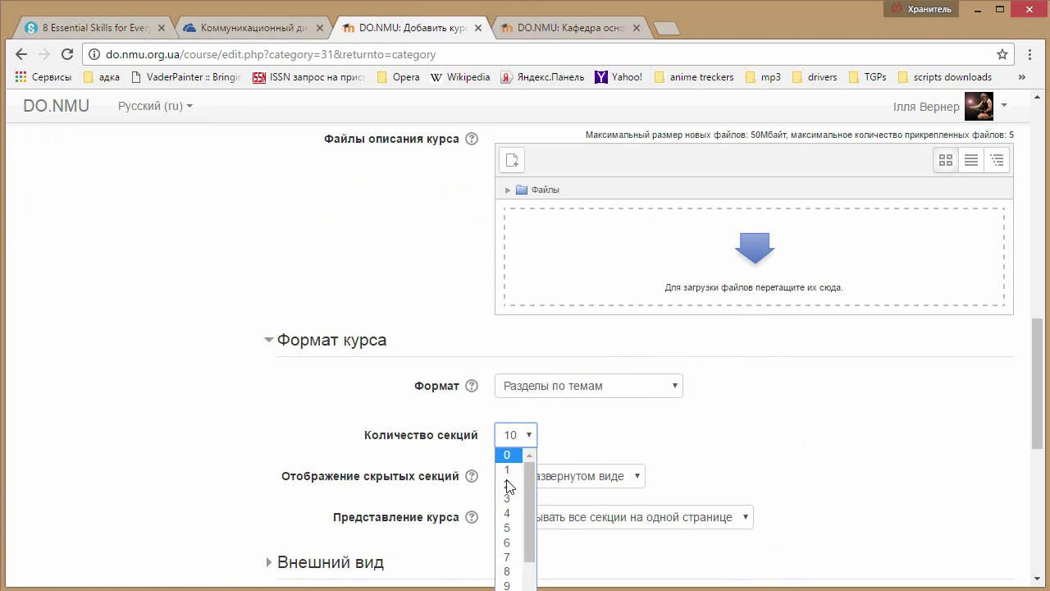
pyautogui.click(508, 484)
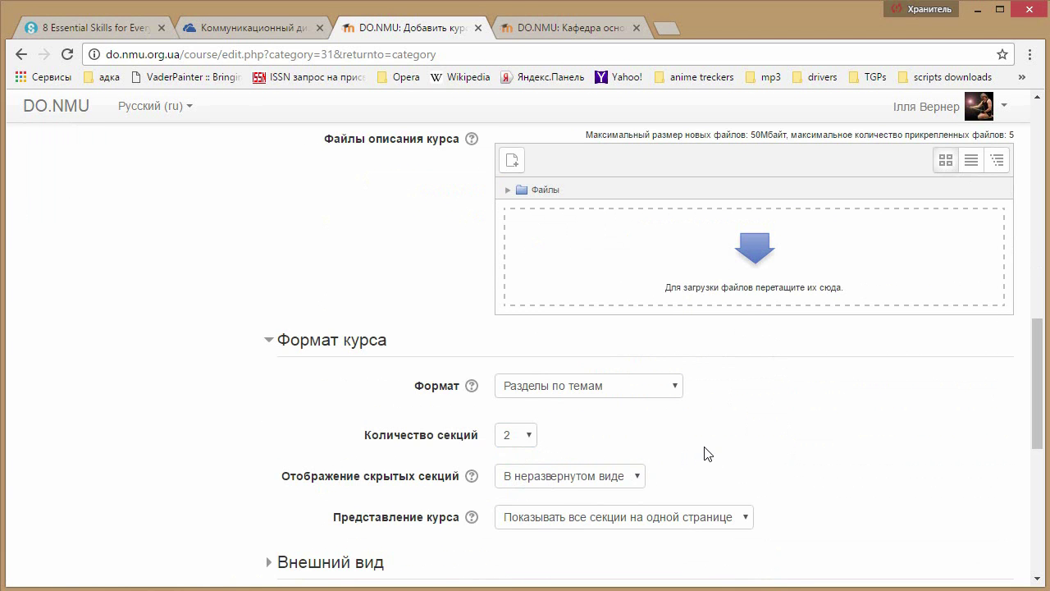
# - Review the course's Внешний вид settings, check Файлы и загрузки, and expand the Группы settings
pyautogui.scroll(-1, 691, 456)
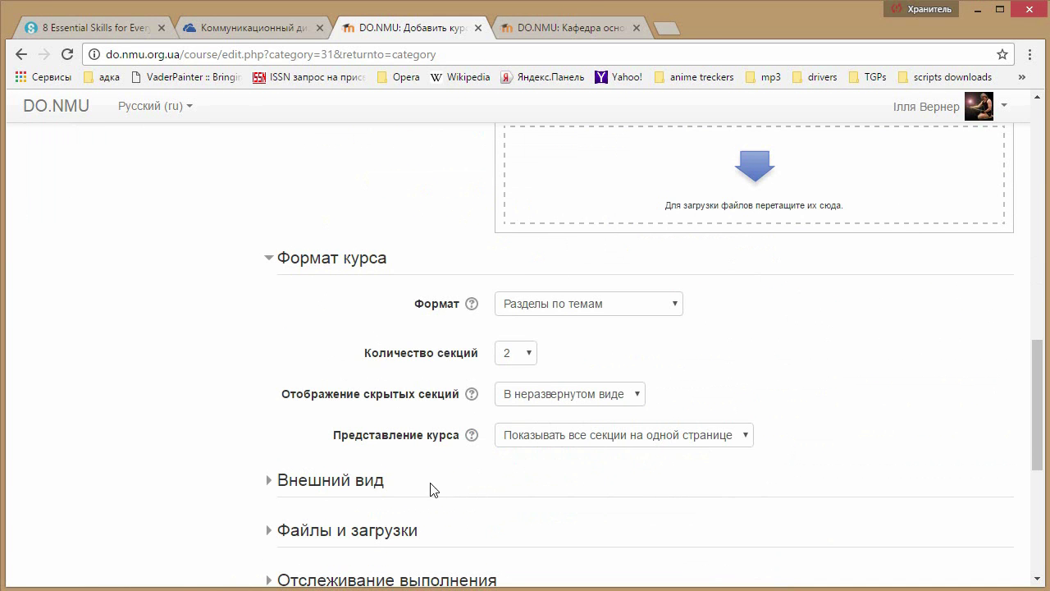
pyautogui.click(384, 490)
pyautogui.scroll(-5, 534, 487)
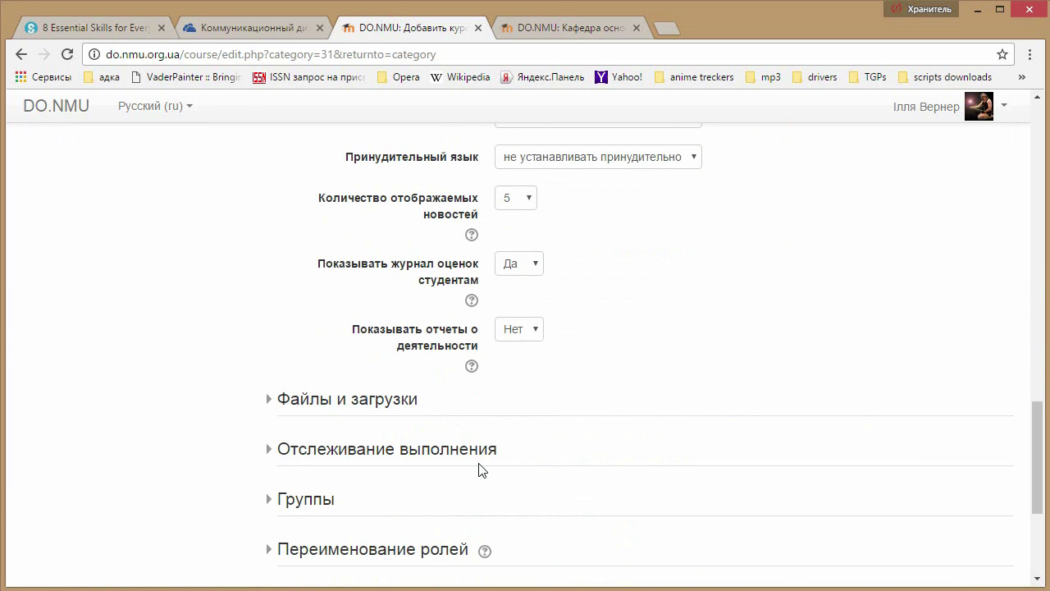
pyautogui.click(392, 402)
pyautogui.click(400, 402)
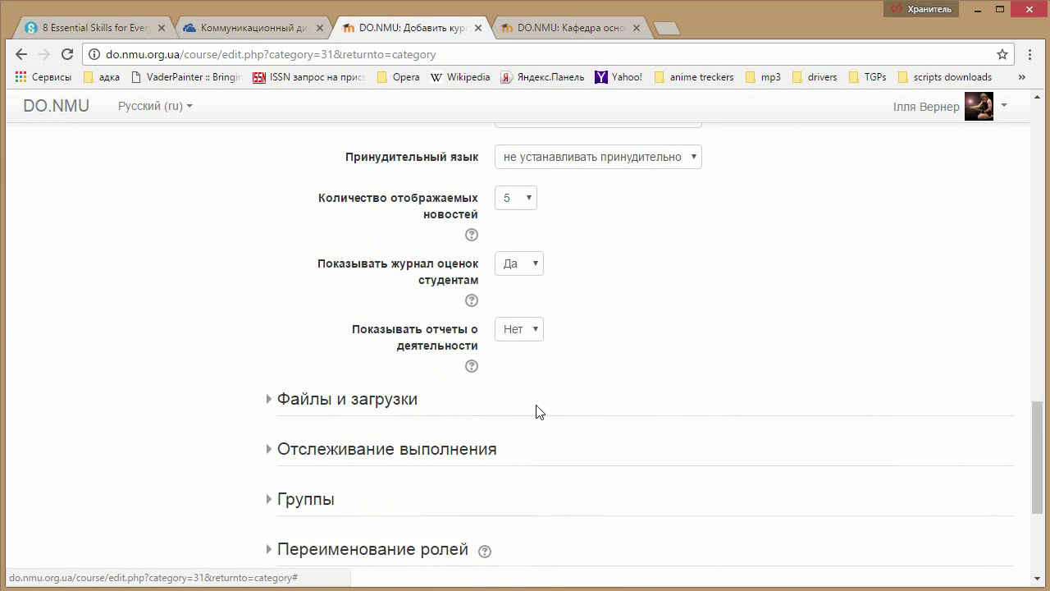
pyautogui.scroll(-2, 536, 411)
pyautogui.click(316, 336)
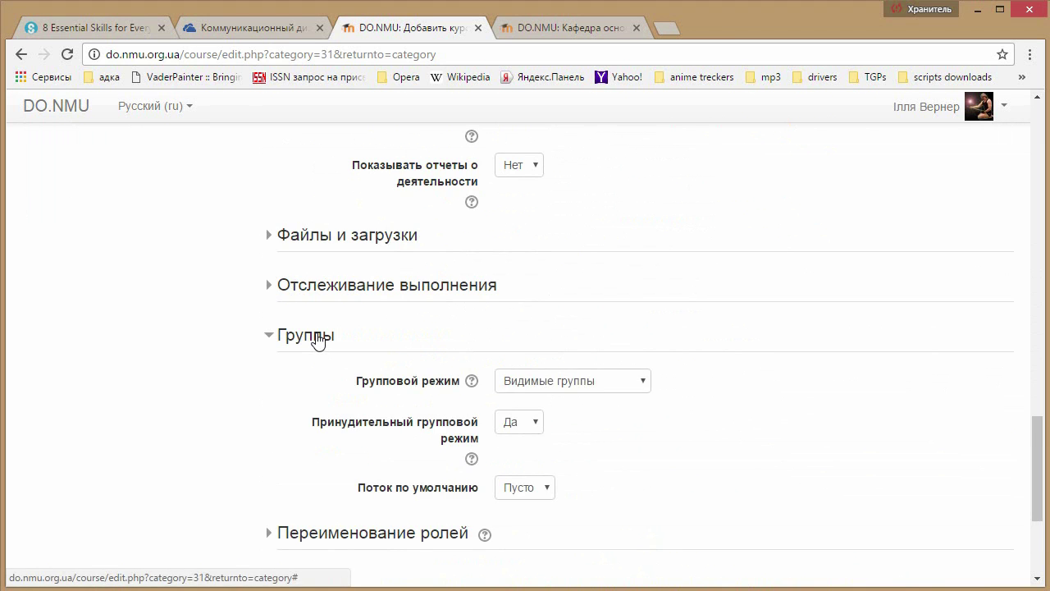
# - Save the new course back to the category and turn on editing mode on the Комунікаційний дизайн course page
pyautogui.click(317, 337)
pyautogui.scroll(-1, 591, 368)
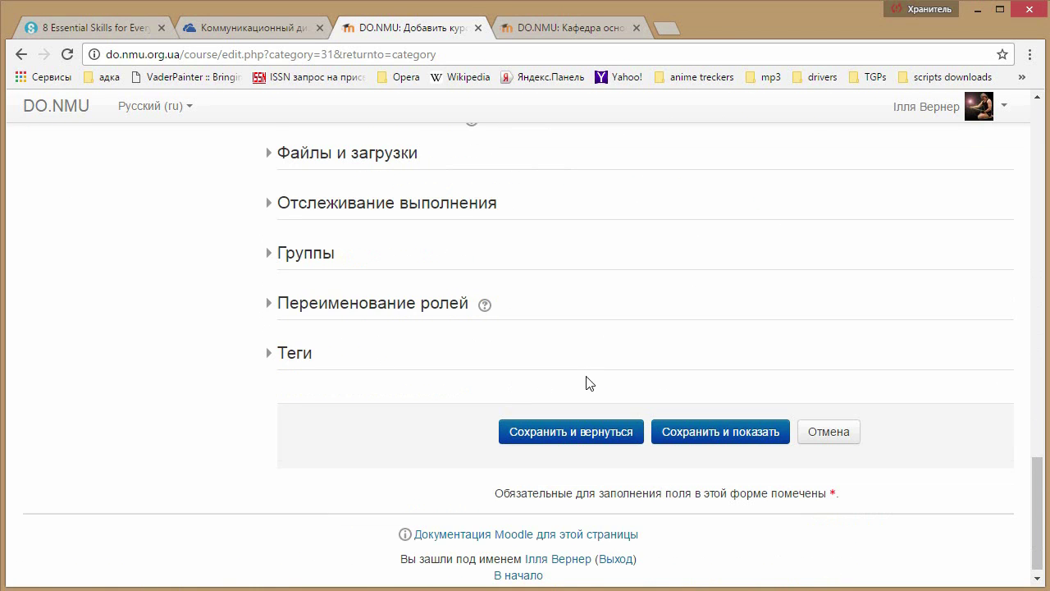
pyautogui.click(575, 444)
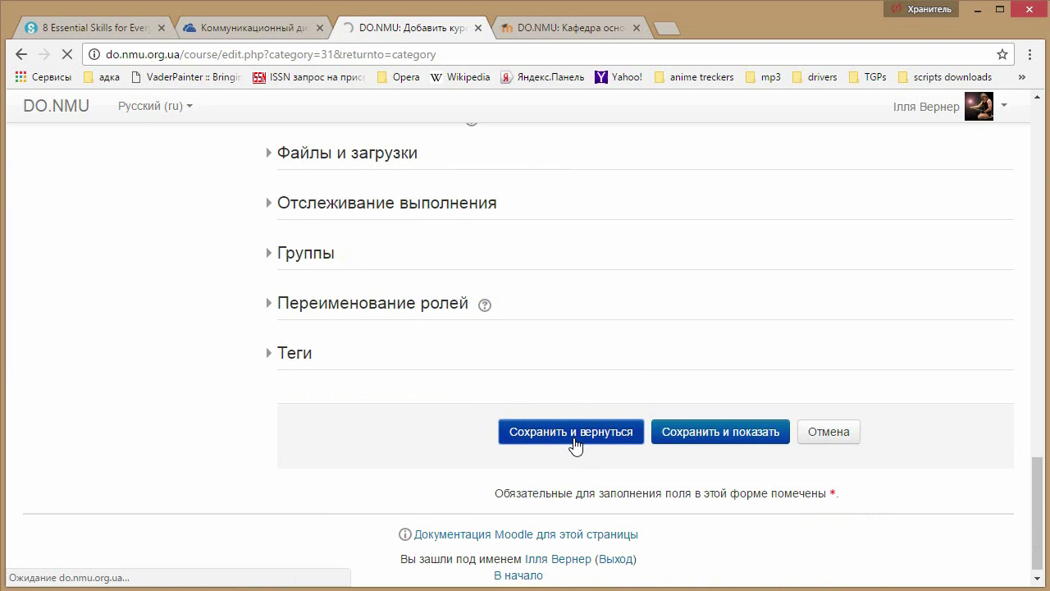
pyautogui.click(482, 374)
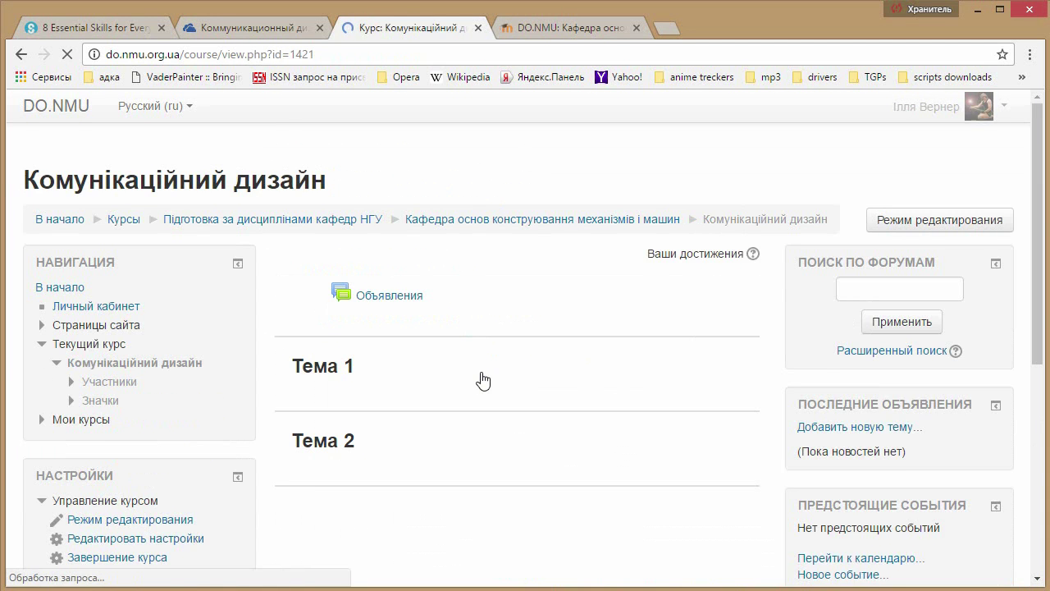
pyautogui.click(930, 223)
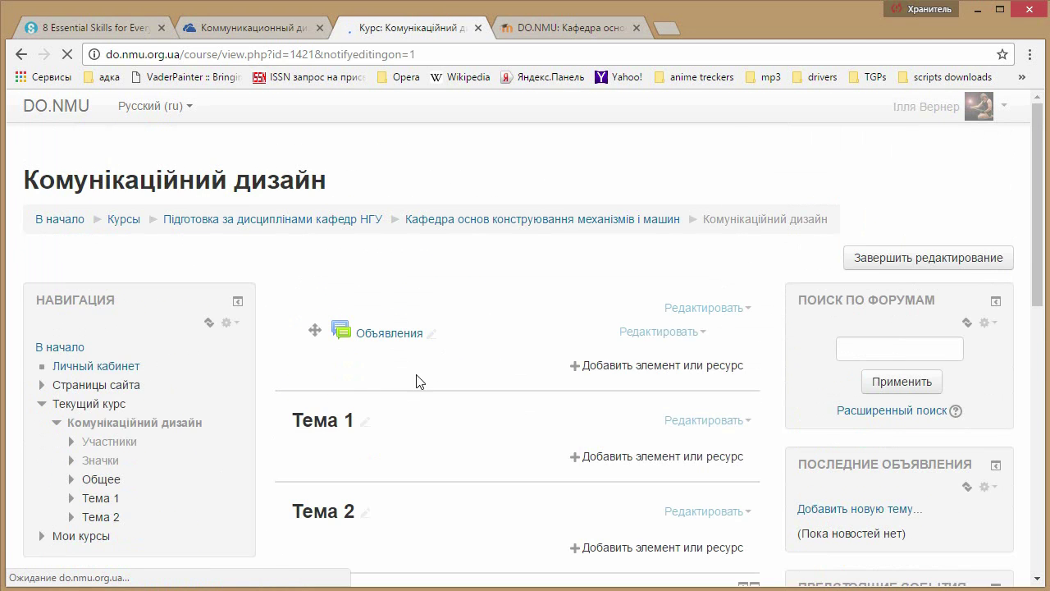
pyautogui.click(697, 421)
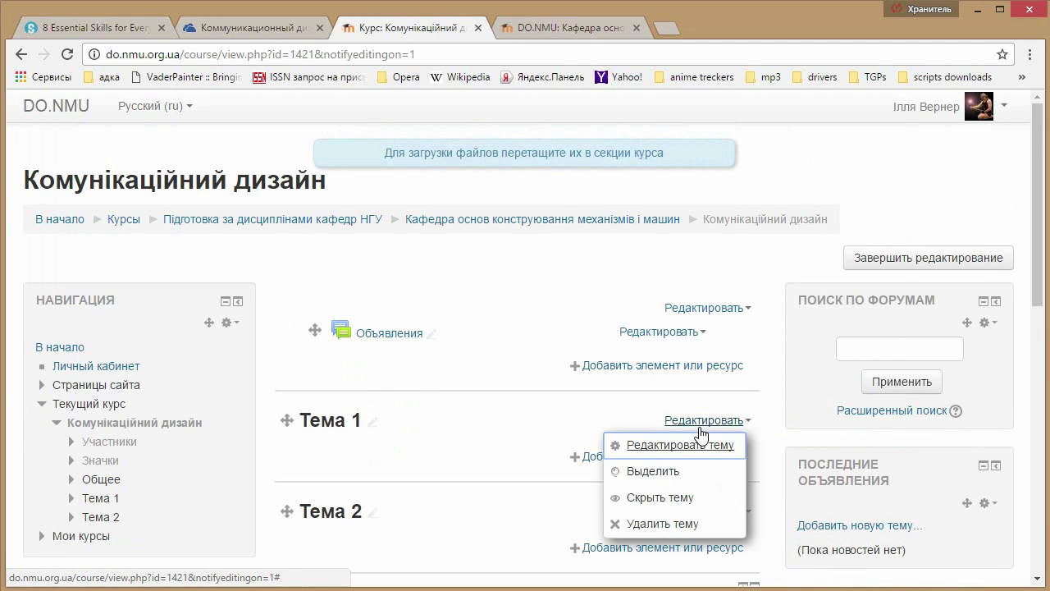
pyautogui.click(694, 445)
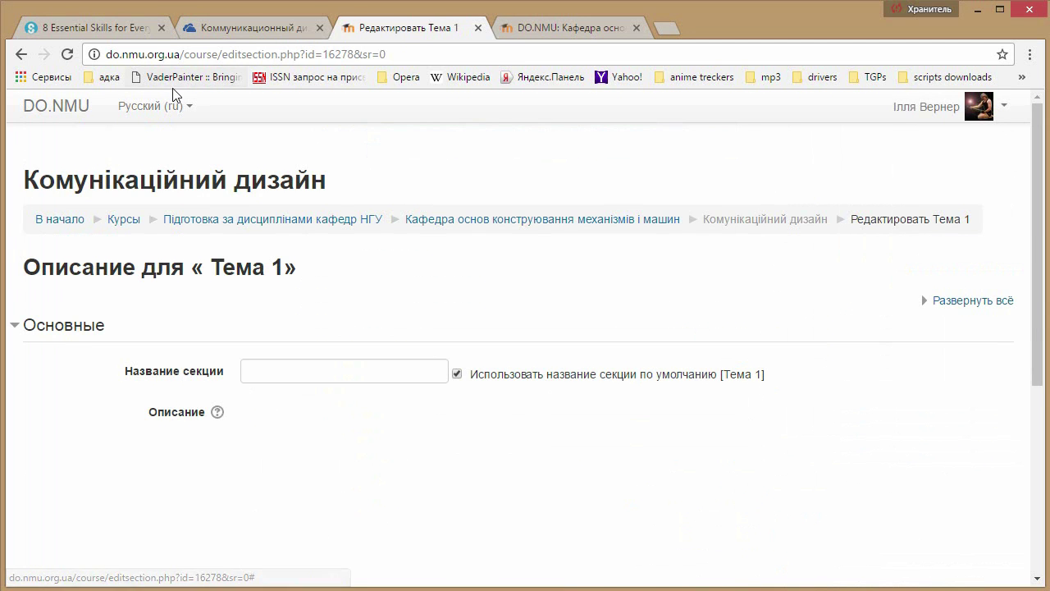
pyautogui.click(21, 57)
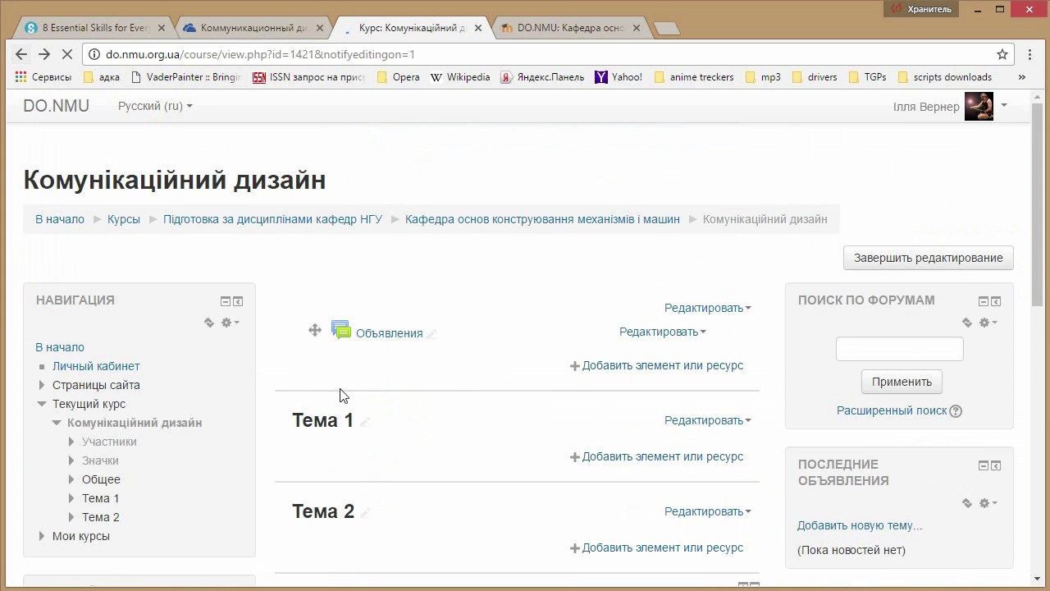
# - Rename section Тема 1 as Растрова графіка and section Тема 2 as Основи відеомонтажа
pyautogui.click(372, 422)
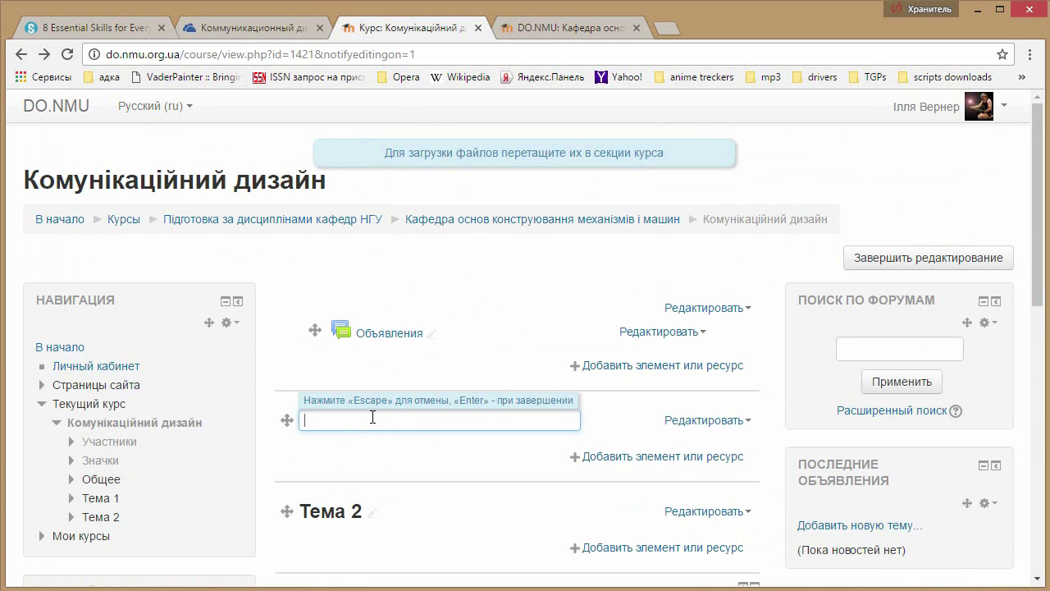
pyautogui.write('Растрова графіка')
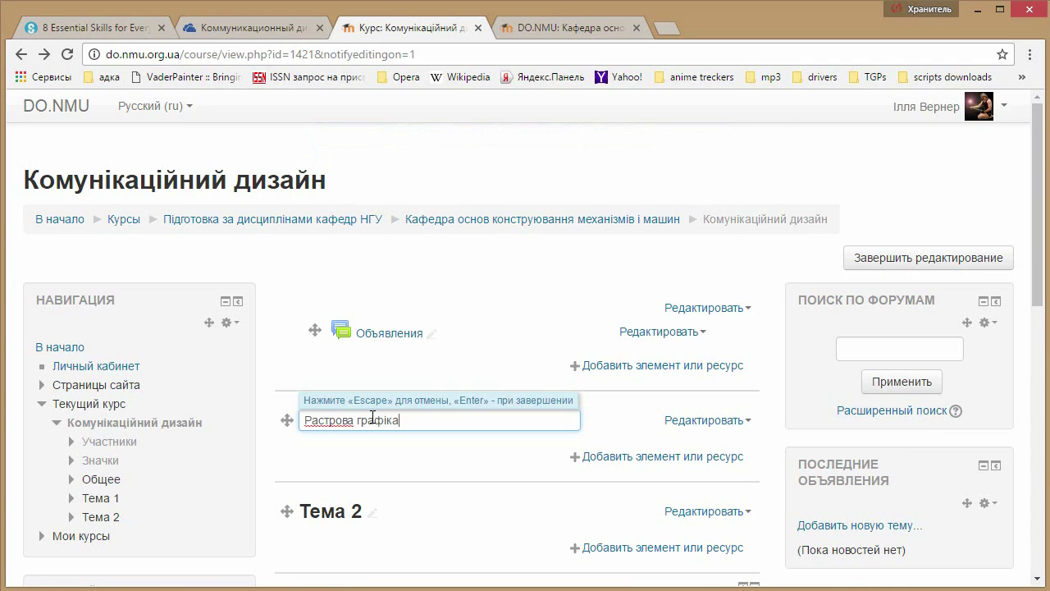
pyautogui.press('Return')
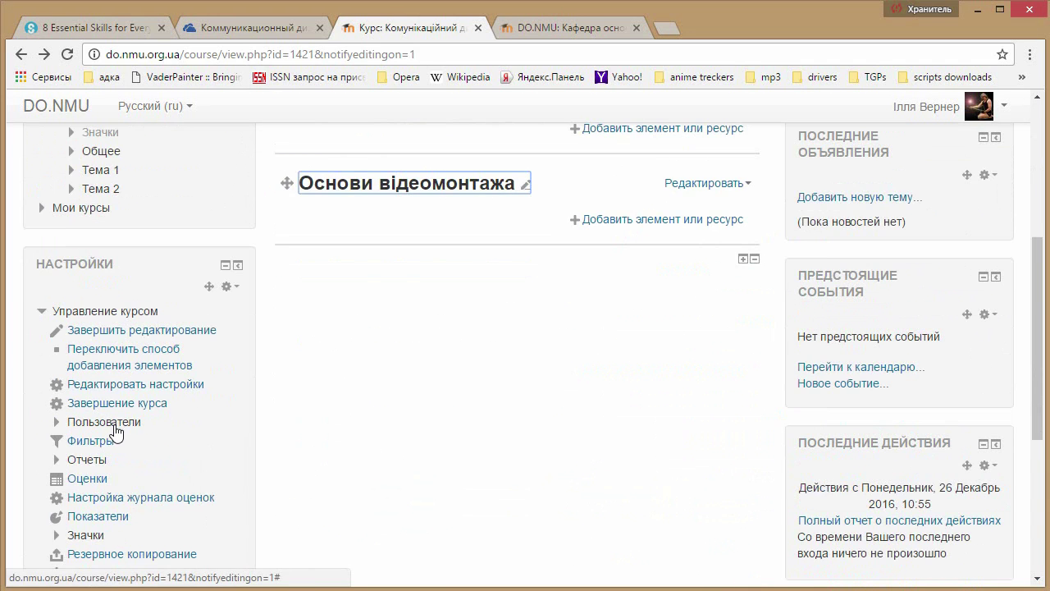
# - Start enrolling users on the course and set the role to assign to Преподаватель
pyautogui.click(114, 425)
pyautogui.click(133, 453)
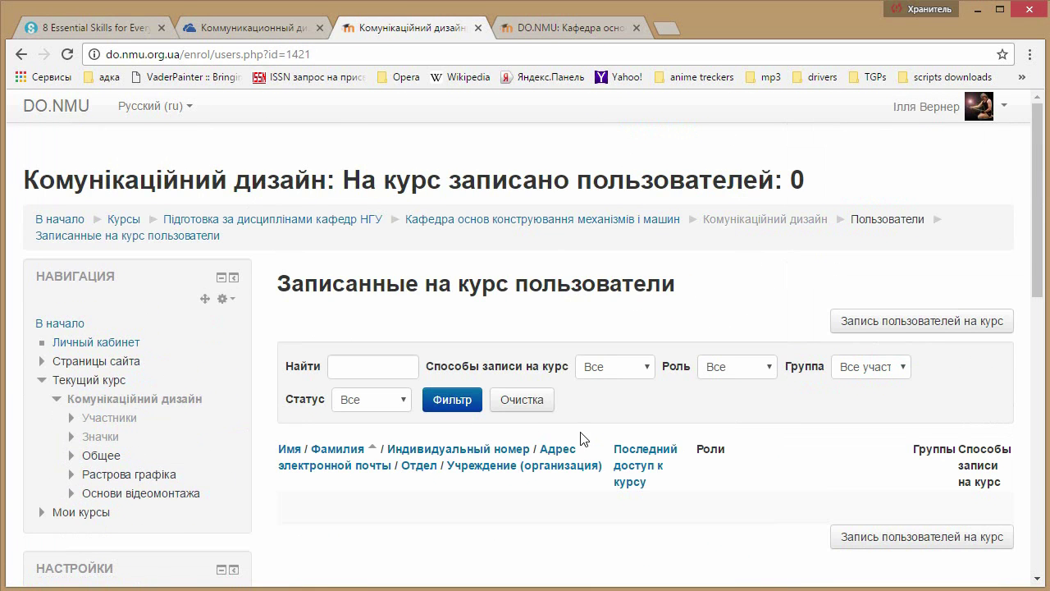
pyautogui.click(903, 325)
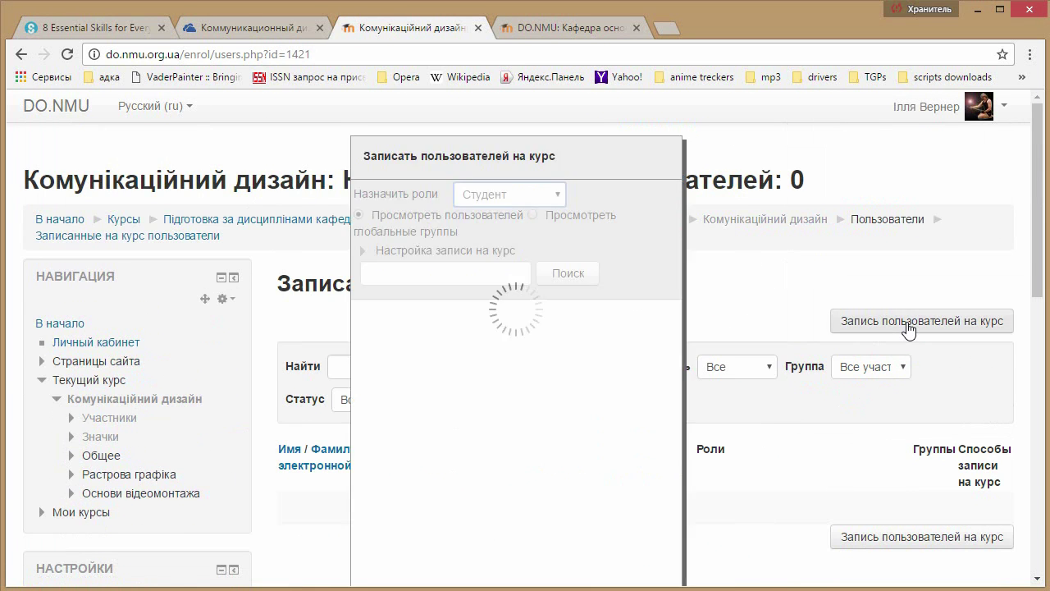
pyautogui.moveTo(589, 149); pyautogui.dragTo(733, 134)
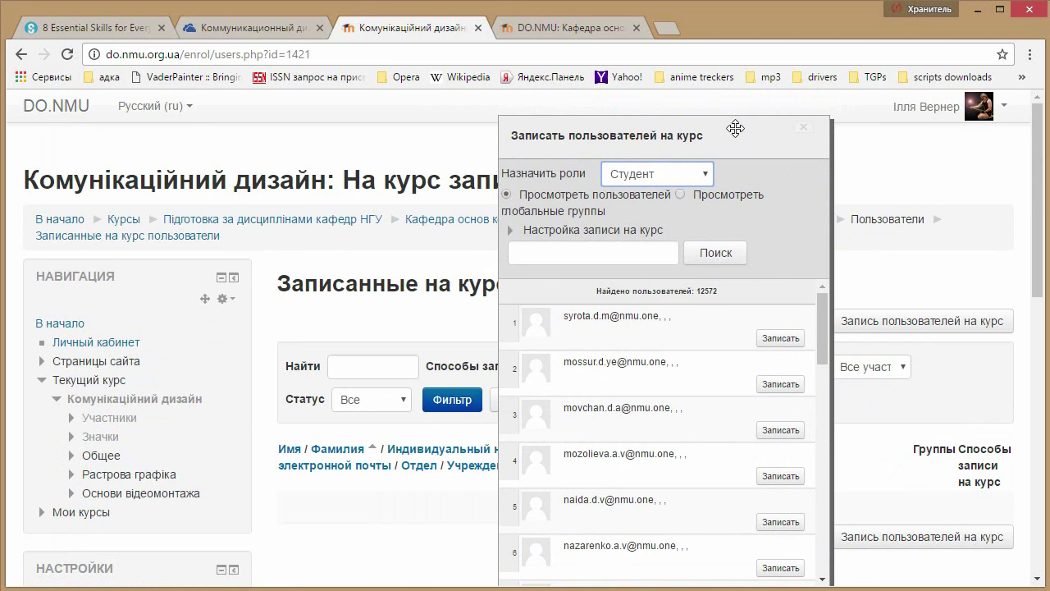
pyautogui.click(704, 175)
pyautogui.click(652, 208)
# - Search the users by the co-teacher's surname and enrol the matching ОКММ department user on the course
pyautogui.click(634, 251)
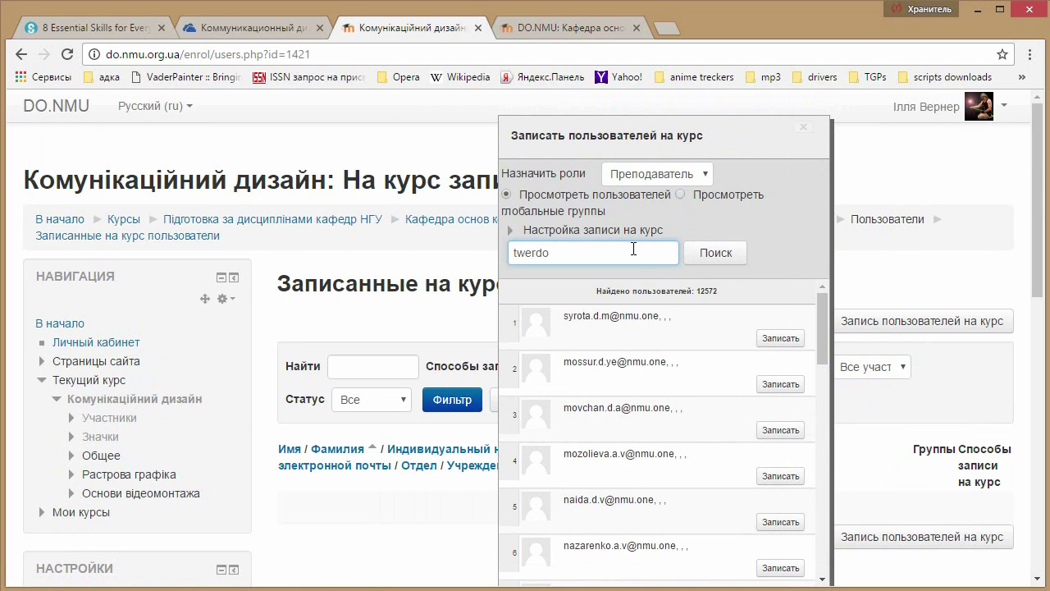
pyautogui.press('Delete')
pyautogui.write('verdokhlib')
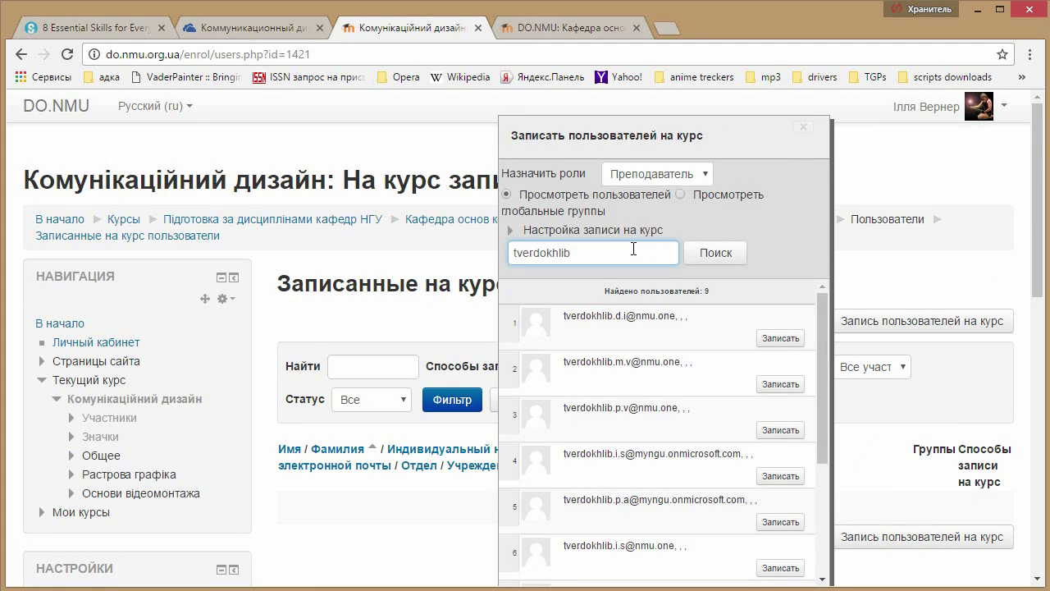
pyautogui.scroll(-6, 815, 401)
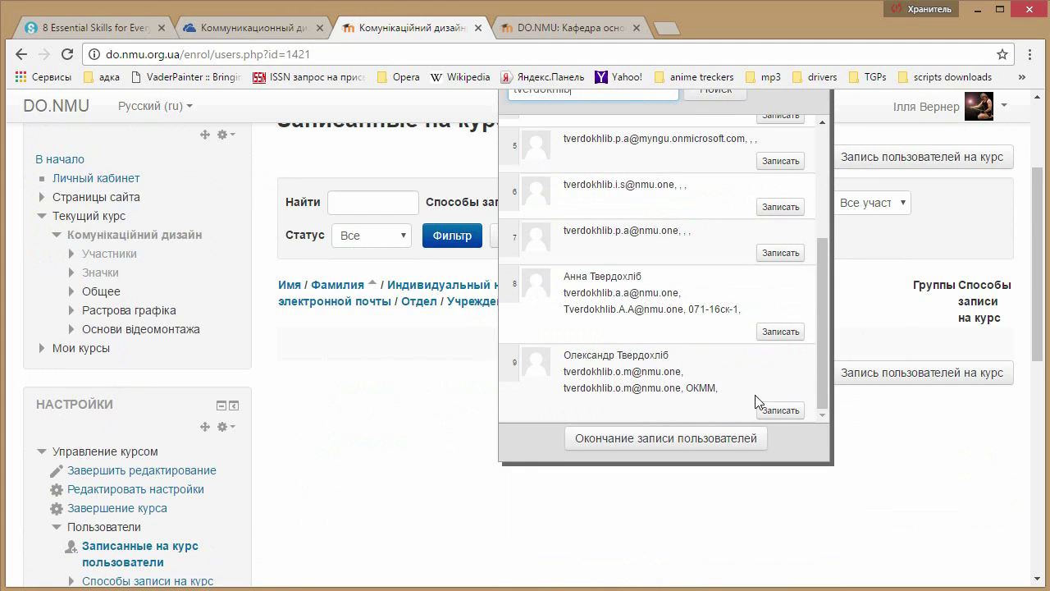
pyautogui.click(780, 411)
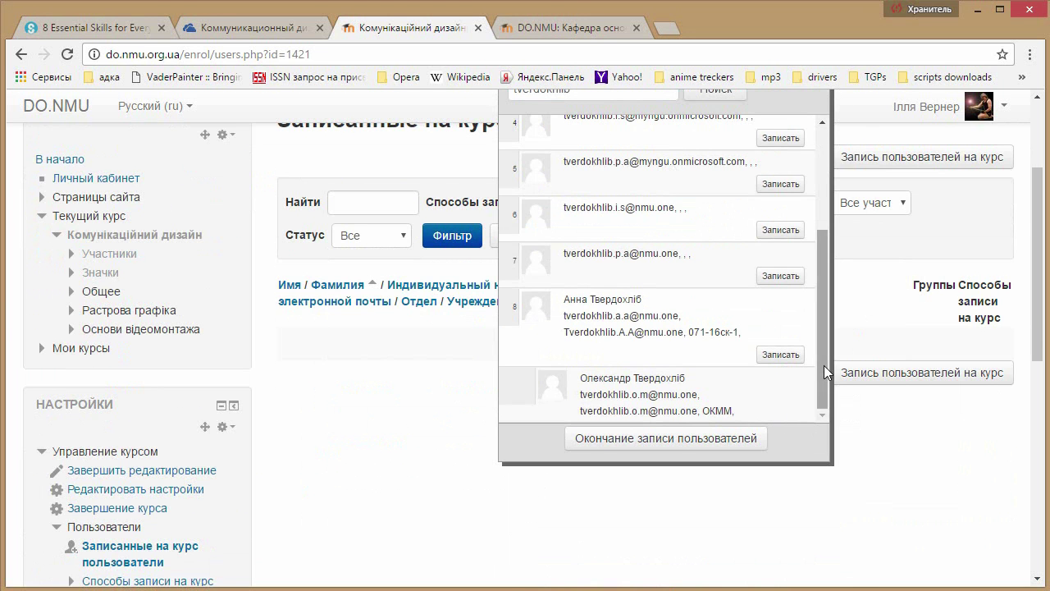
# - Search for another teacher by surname and expand Настройка записи на курс to check the enrolment options
pyautogui.scroll(3, 823, 365)
pyautogui.scroll(2, 907, 425)
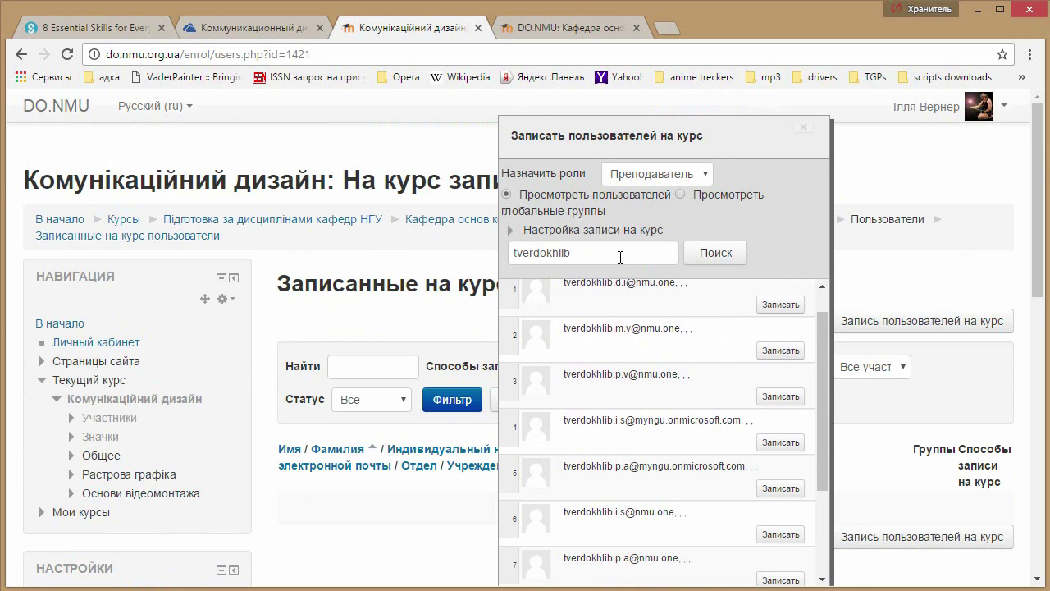
pyautogui.moveTo(619, 256); pyautogui.dragTo(485, 255)
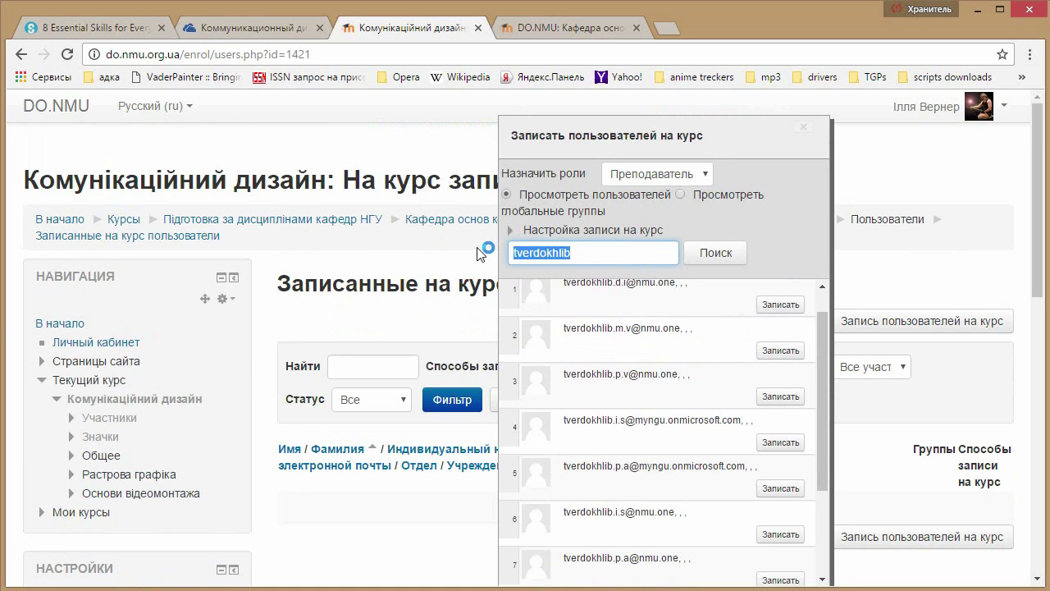
pyautogui.write('pismenkiva')
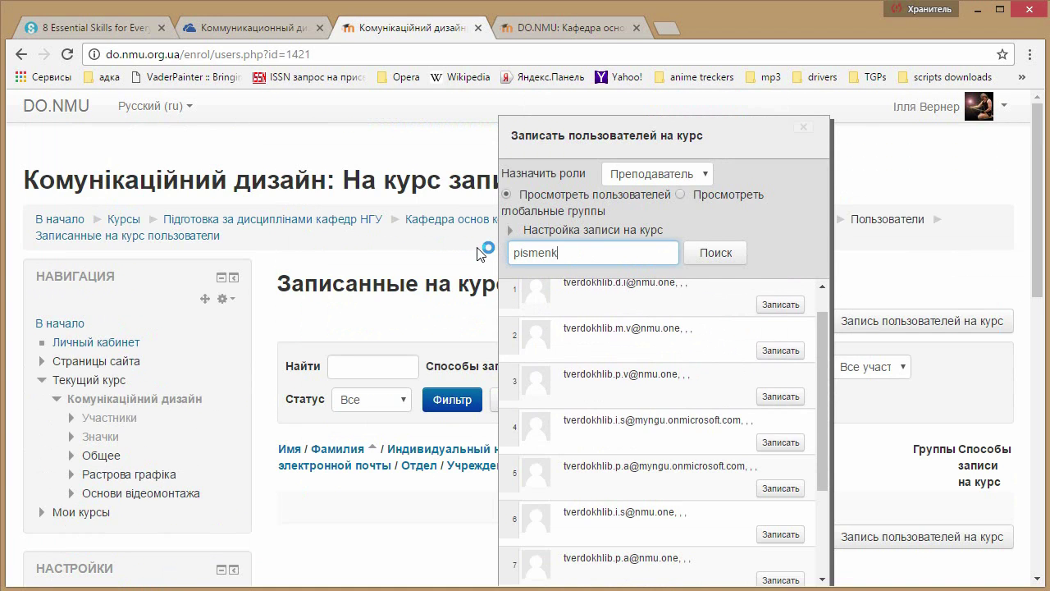
pyautogui.click(729, 255)
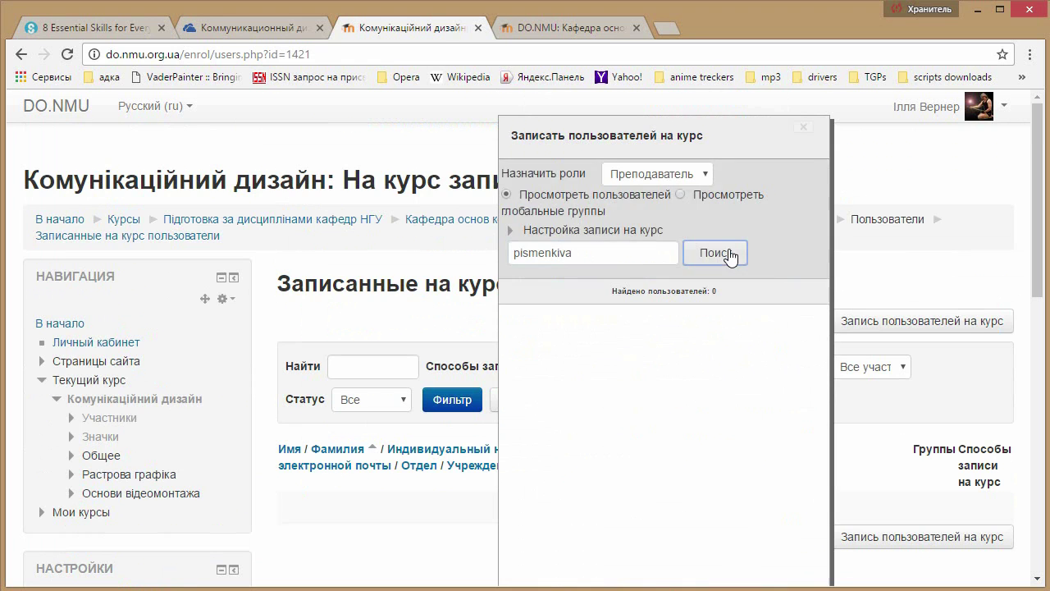
pyautogui.click(661, 233)
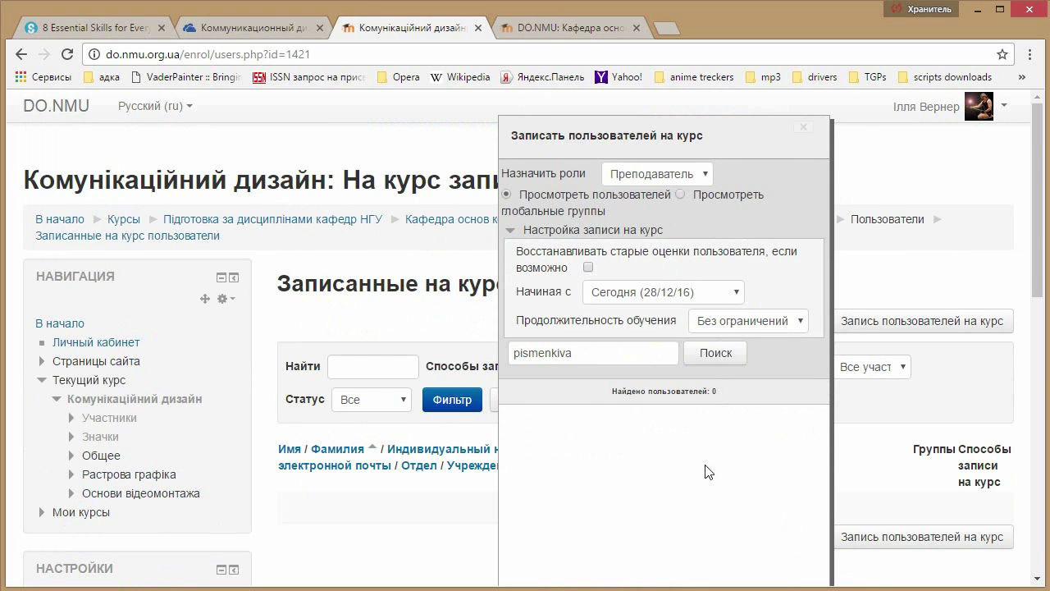
# - Check the course's teachers in the Кафедра основ конструювання механізмів і машин category and reopen the Комунікаційний дизайн course
pyautogui.click(459, 219)
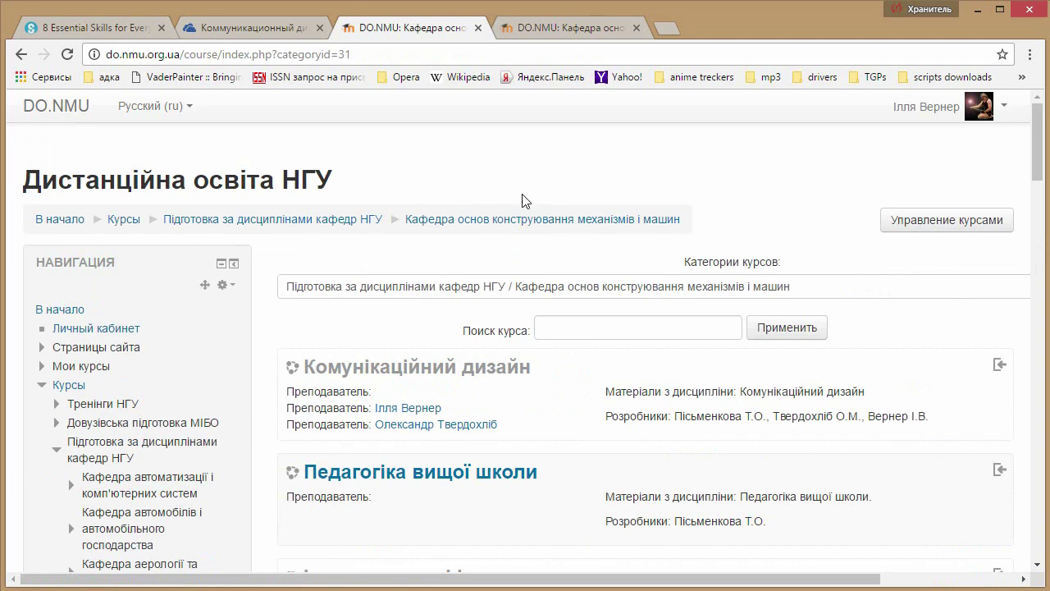
pyautogui.moveTo(491, 424); pyautogui.dragTo(548, 423)
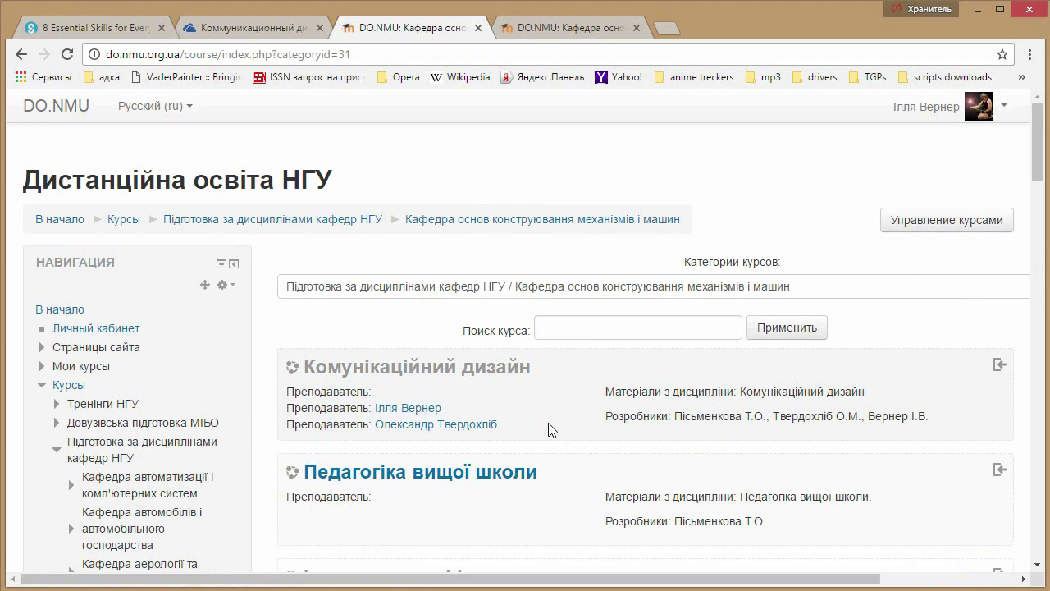
pyautogui.click(497, 378)
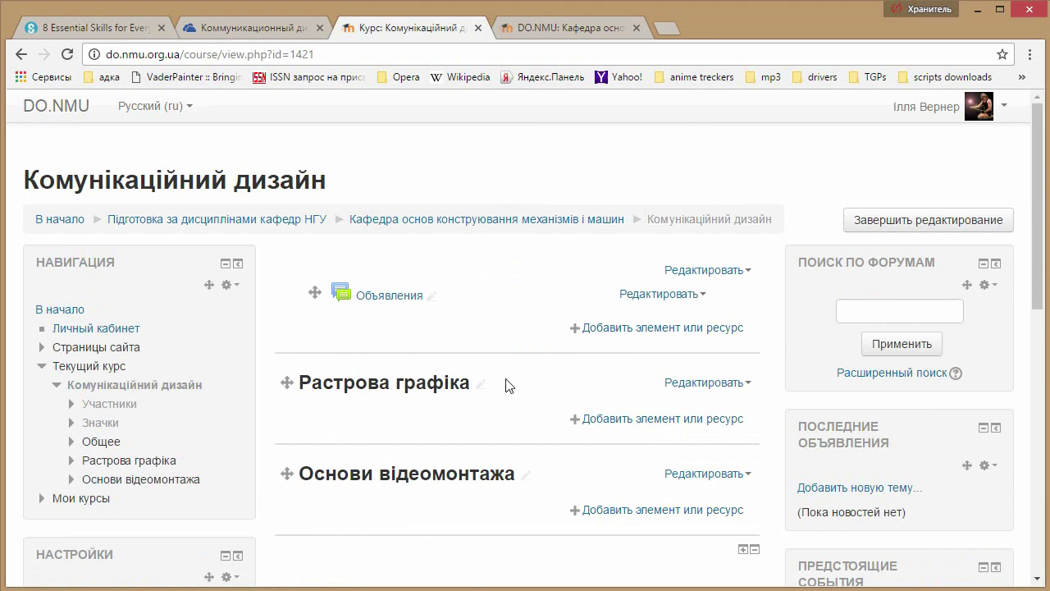
# - Add a Файл resource to the Растрова графіка section
pyautogui.click(616, 420)
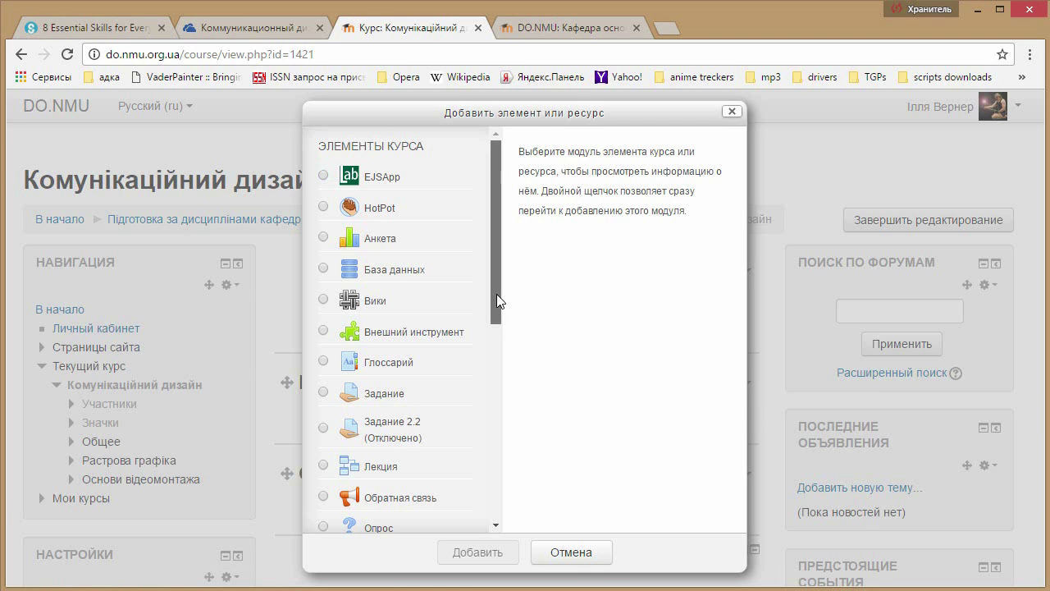
pyautogui.moveTo(496, 293); pyautogui.dragTo(490, 494)
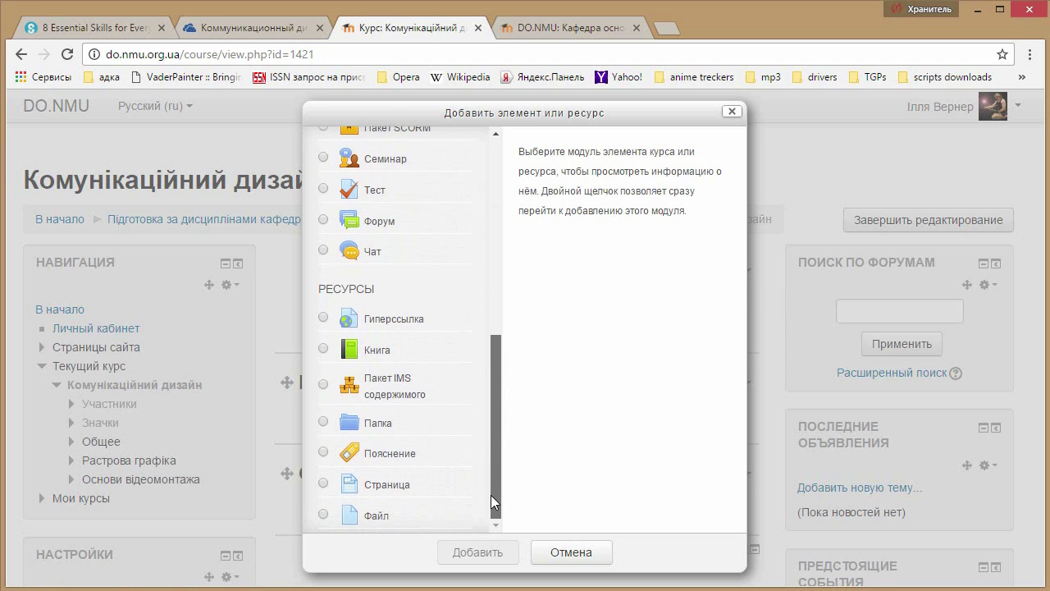
pyautogui.click(368, 519)
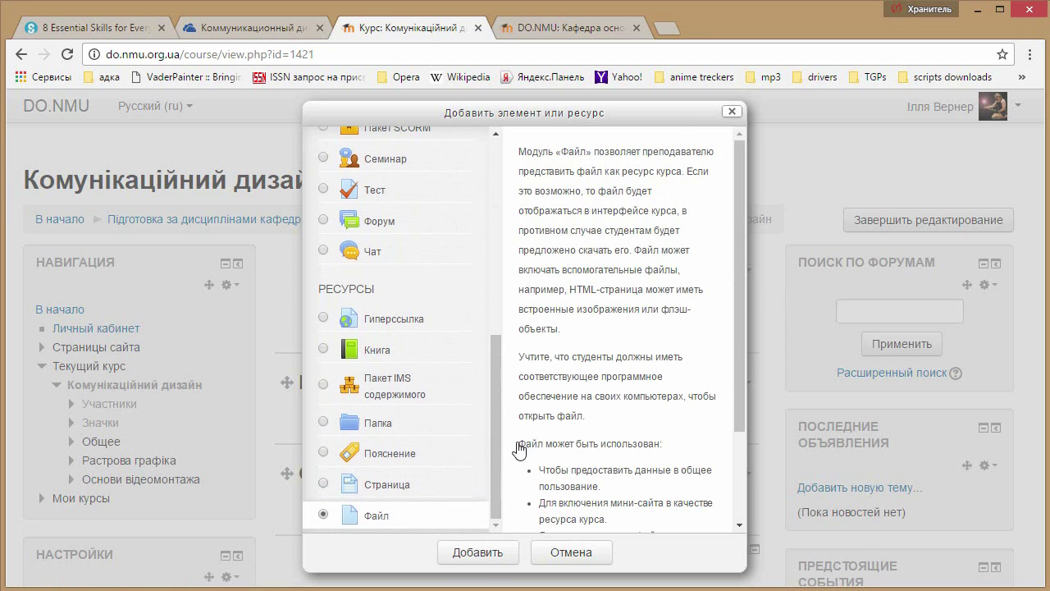
pyautogui.scroll(-3, 683, 371)
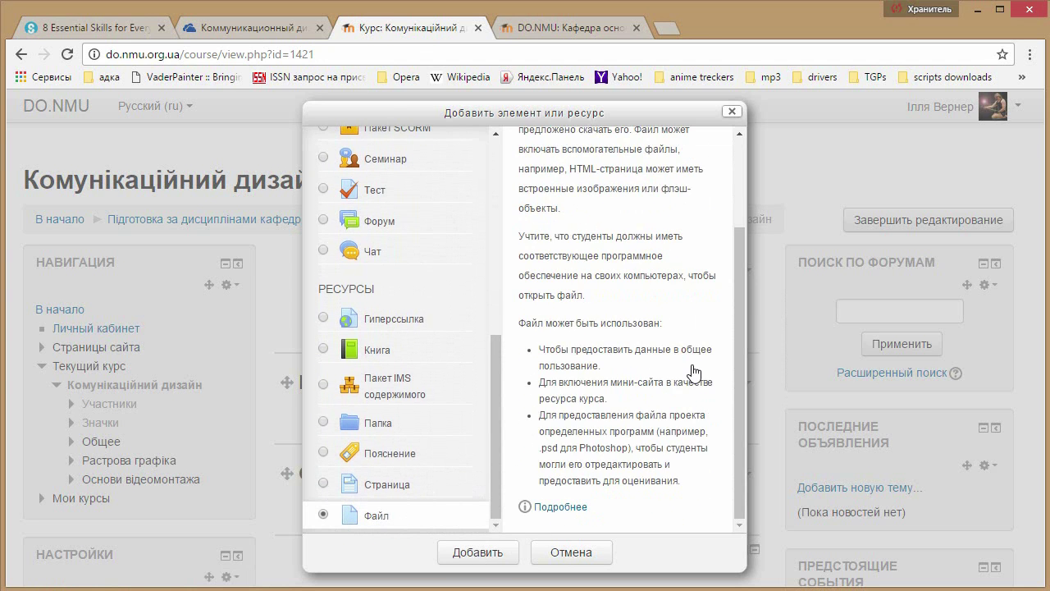
pyautogui.click(479, 555)
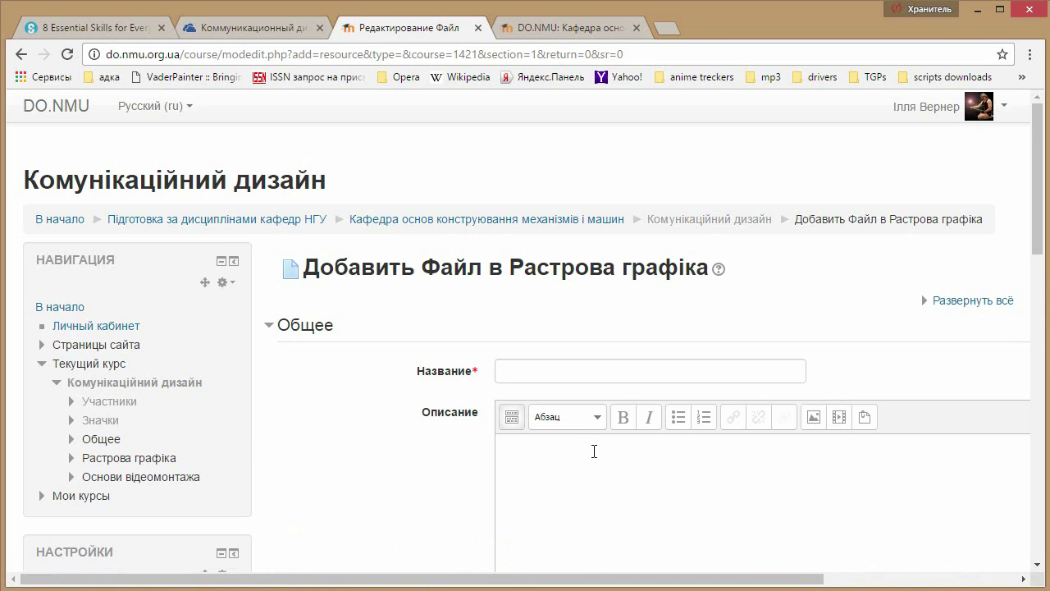
# - Browse the Office 365 repository for the resource's file and open My OneDrive > Дисциплины > Коммуникационный дизайн
pyautogui.scroll(-8, 594, 451)
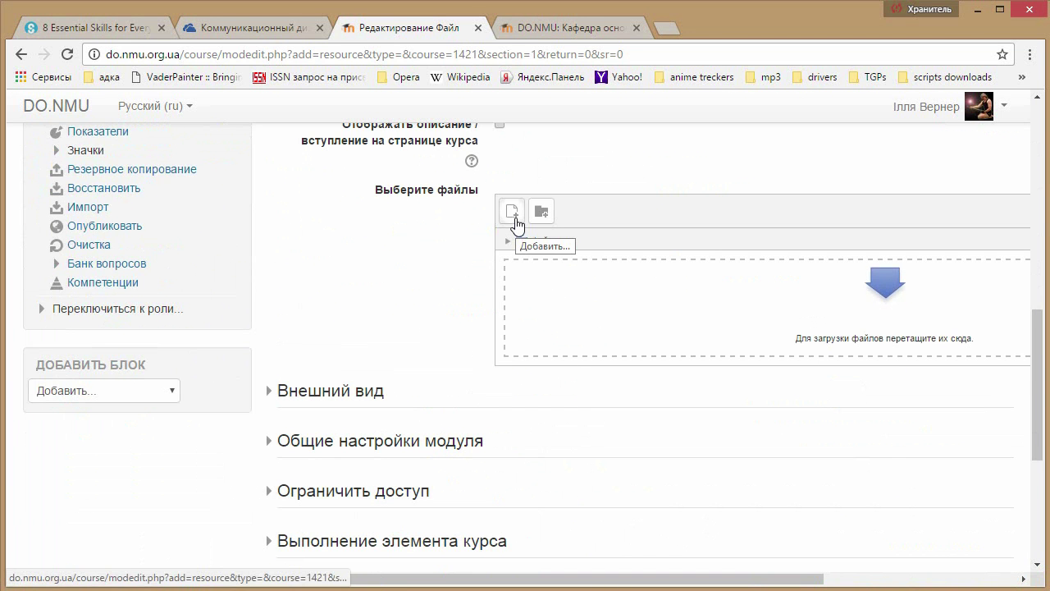
pyautogui.click(513, 213)
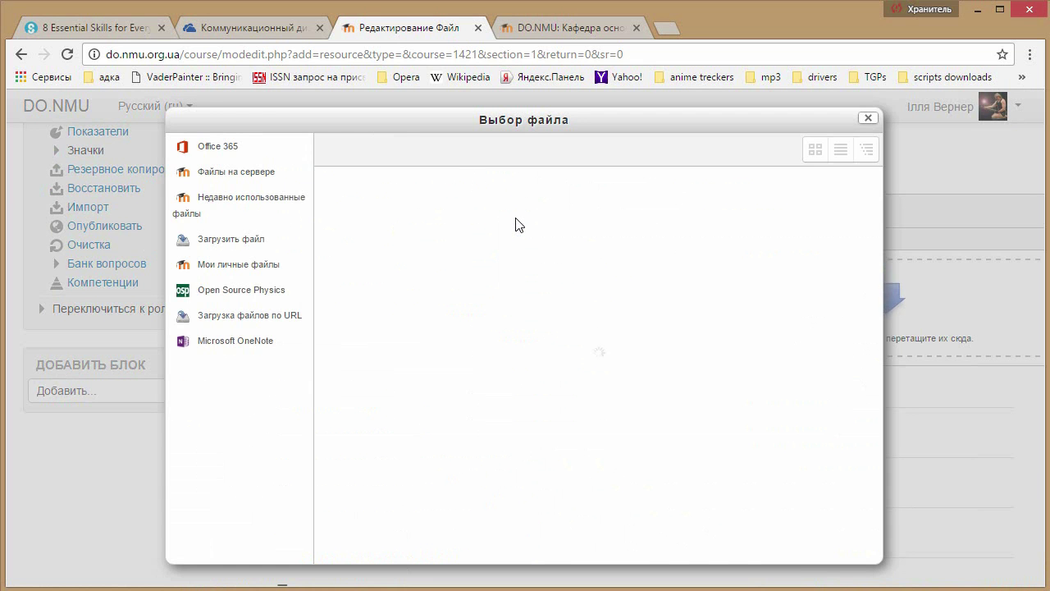
pyautogui.click(228, 147)
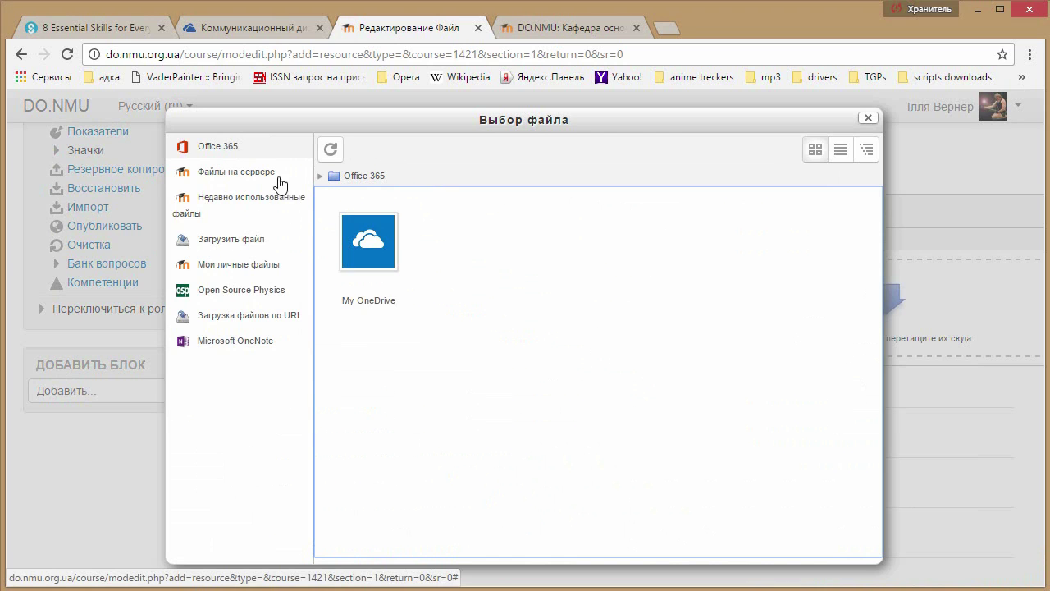
pyautogui.click(395, 252)
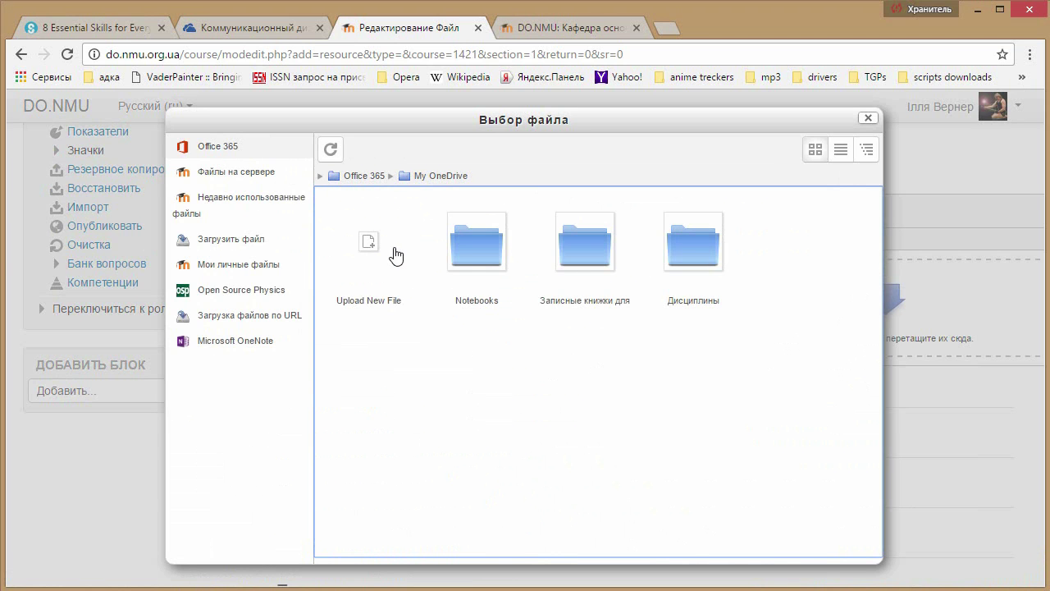
pyautogui.click(692, 266)
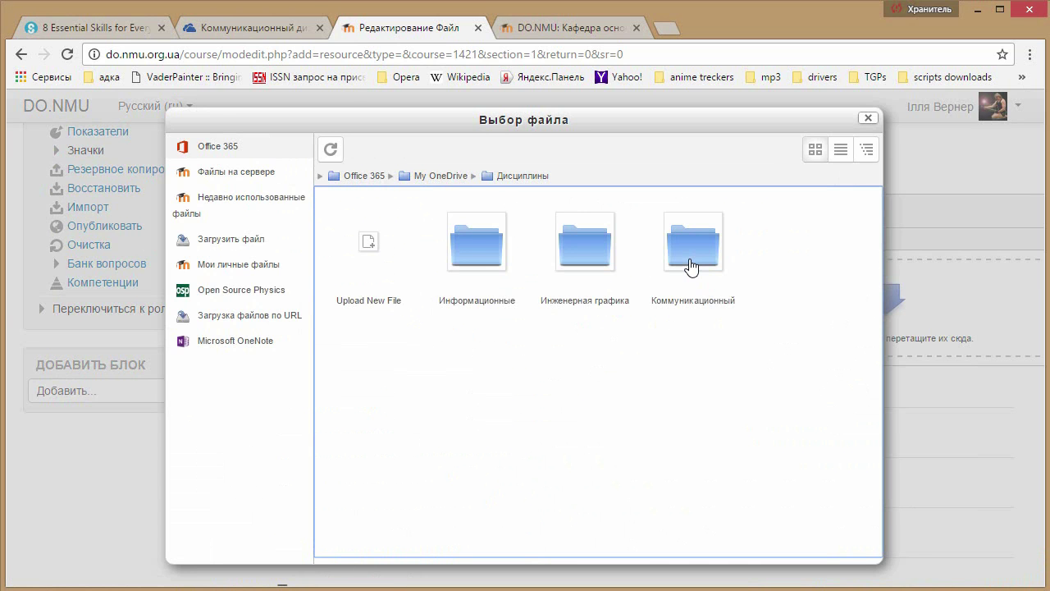
pyautogui.click(691, 267)
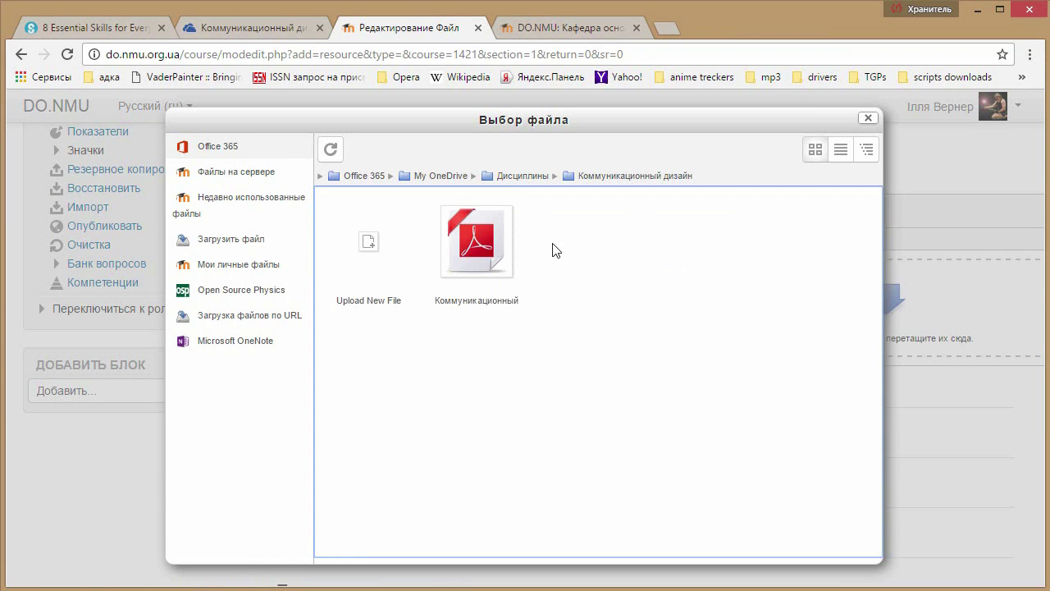
# - Attach Коммуникационный дизайн.pdf to the resource as an alias/shortcut, keeping the licence Все права защищены
pyautogui.click(476, 240)
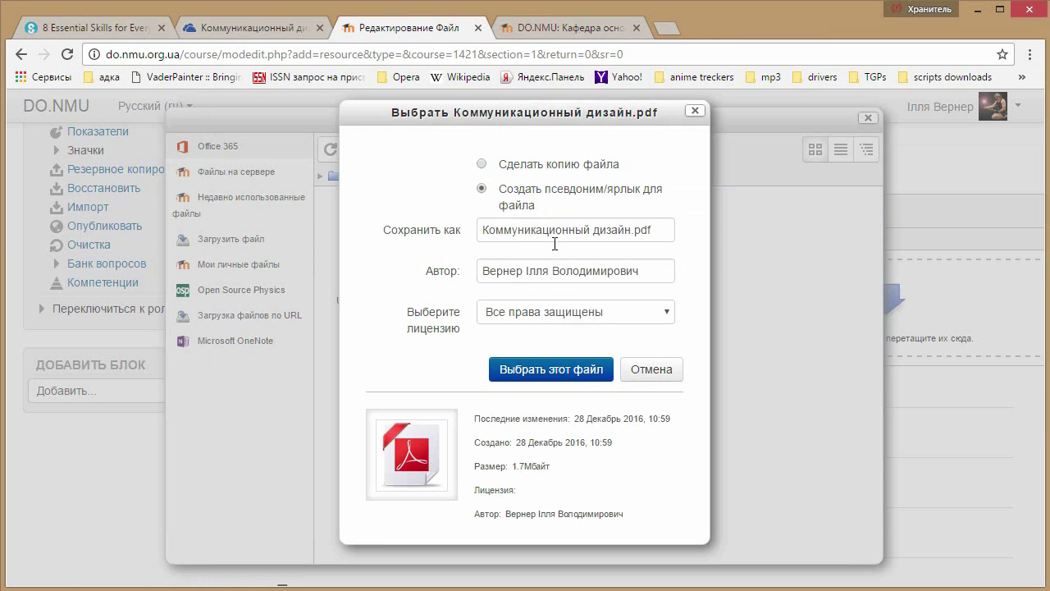
pyautogui.click(584, 315)
pyautogui.click(586, 316)
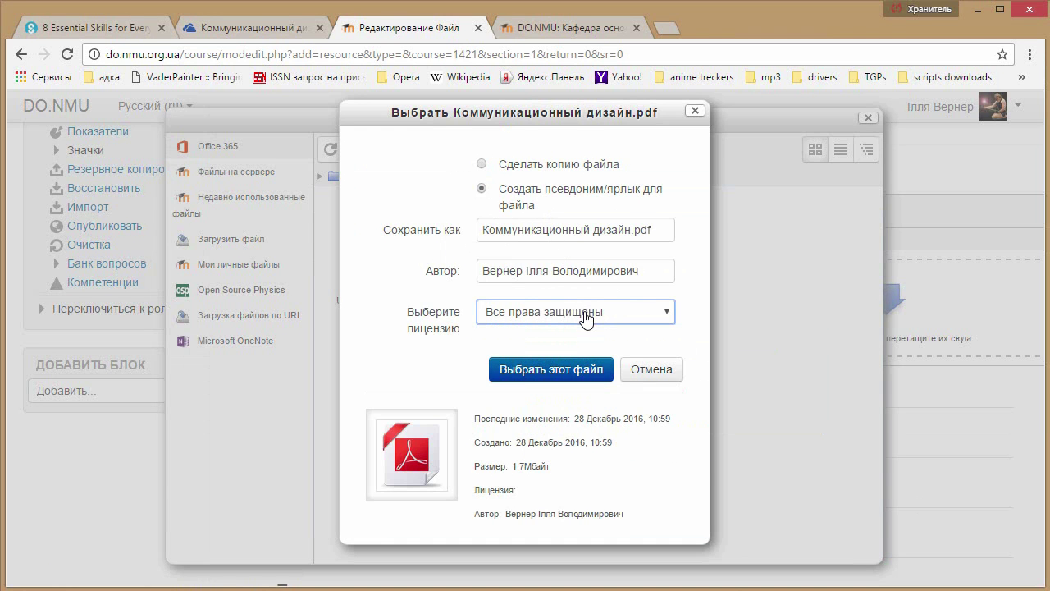
pyautogui.click(558, 371)
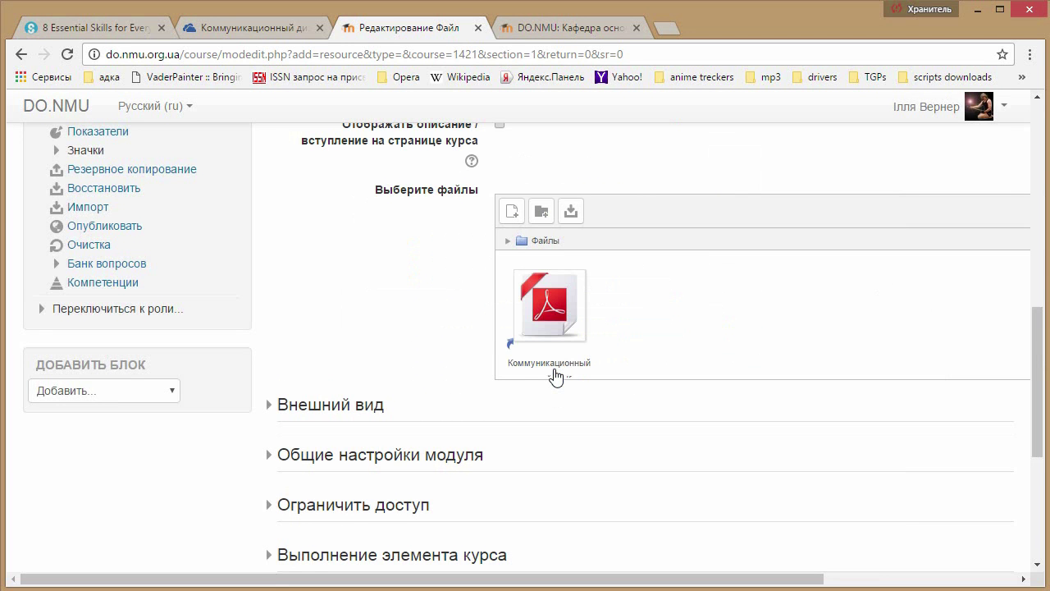
# - Name the file resource Методичне забезпечення and leave its description empty
pyautogui.scroll(10, 609, 412)
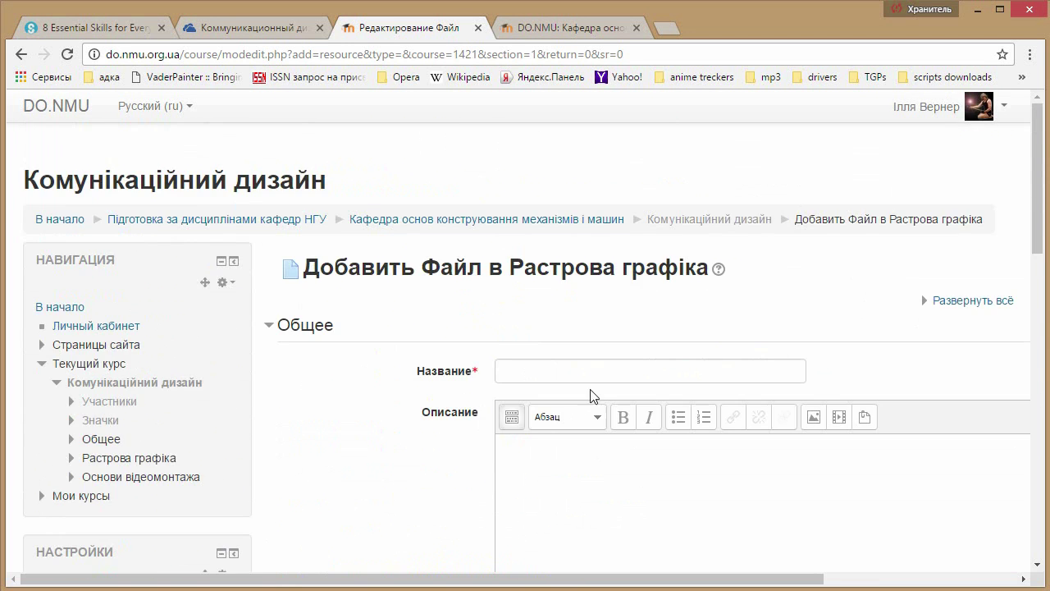
pyautogui.click(555, 375)
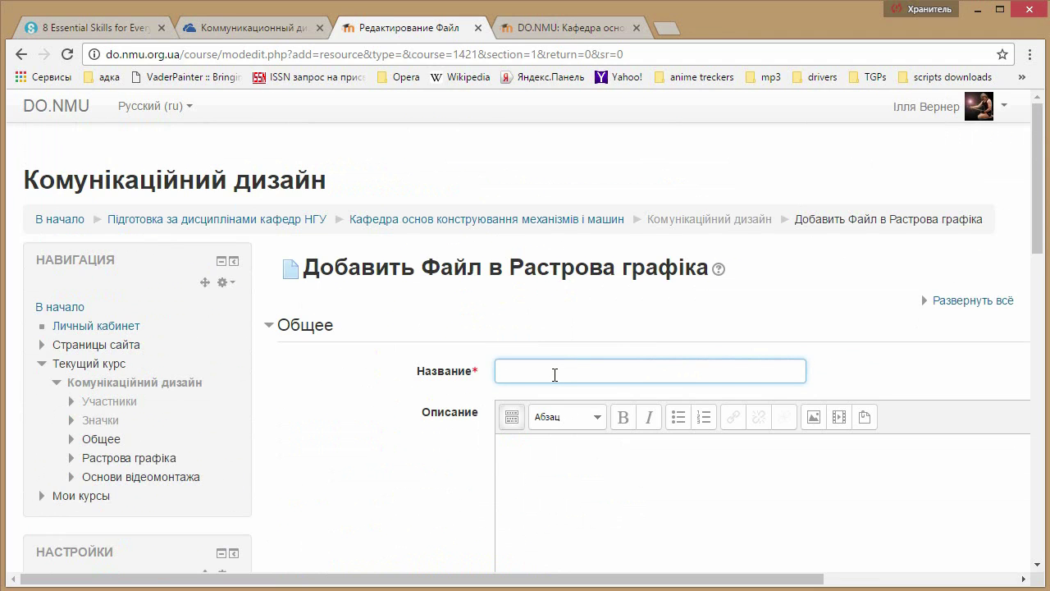
pyautogui.write('Методичне забезпечення')
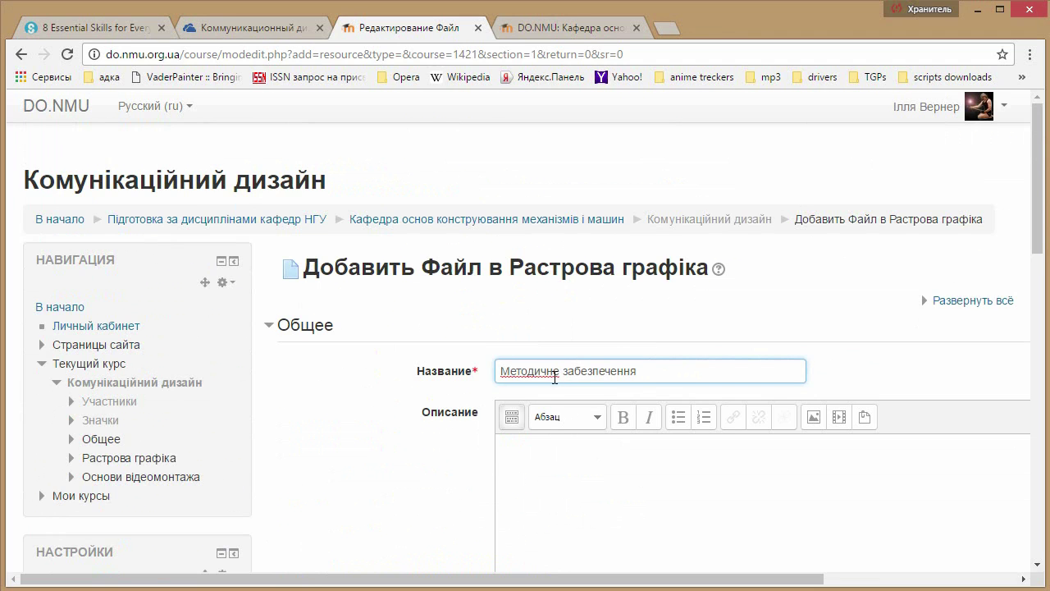
pyautogui.click(560, 449)
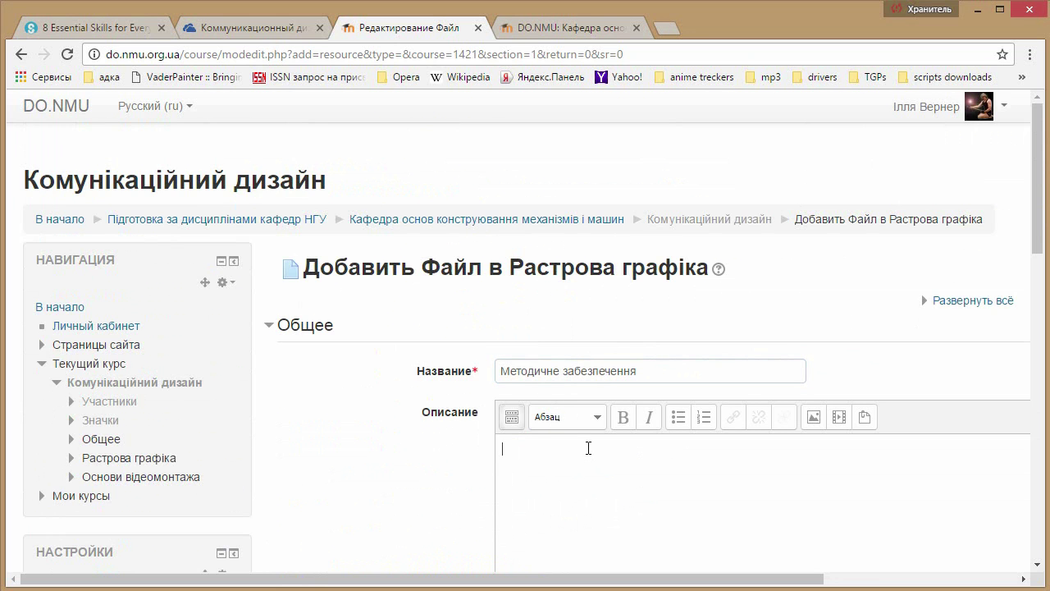
pyautogui.scroll(-10, 585, 435)
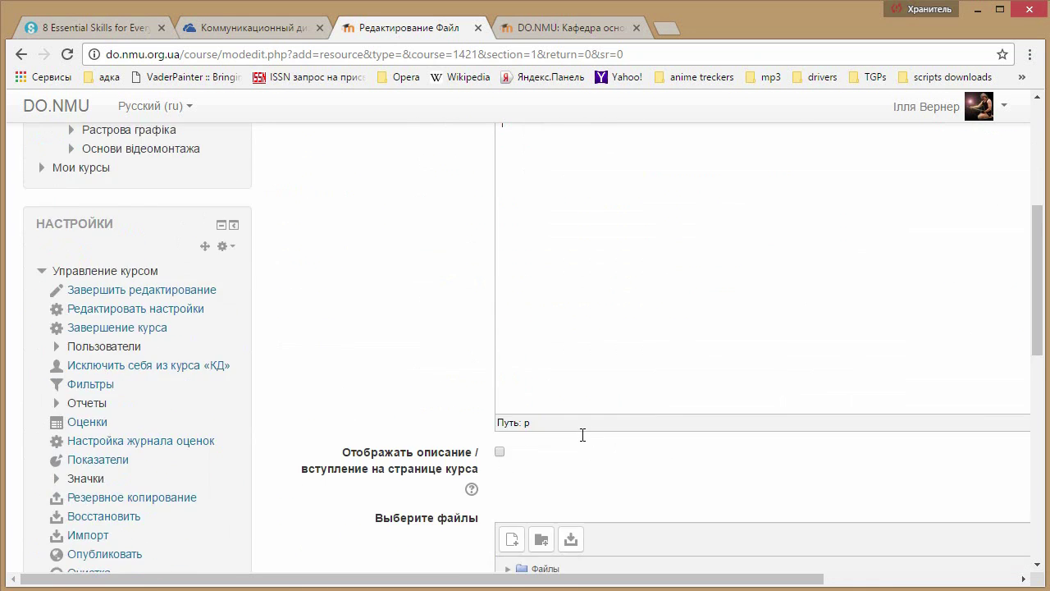
pyautogui.scroll(-2, 583, 443)
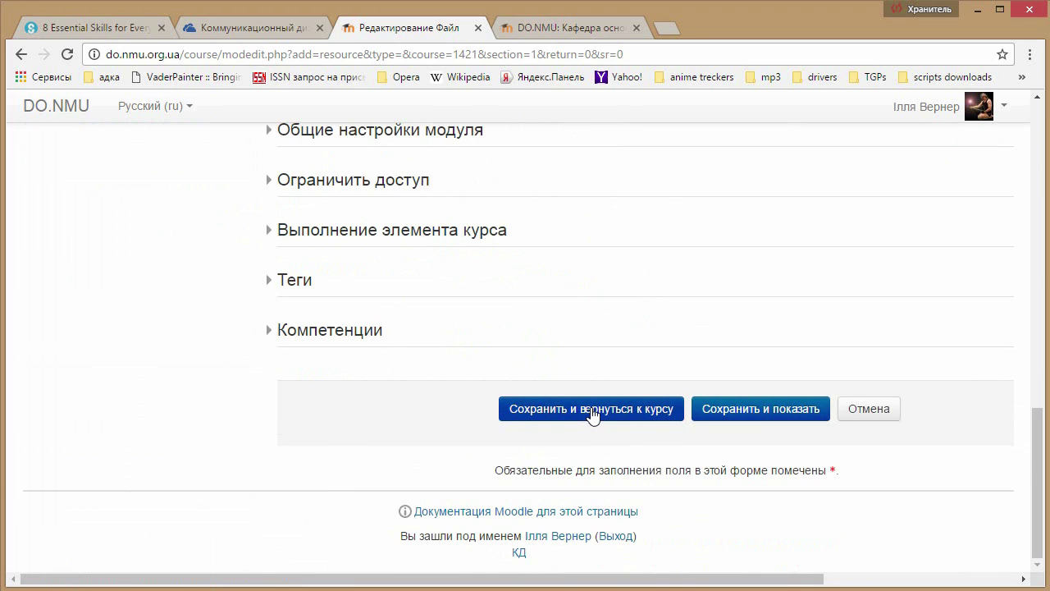